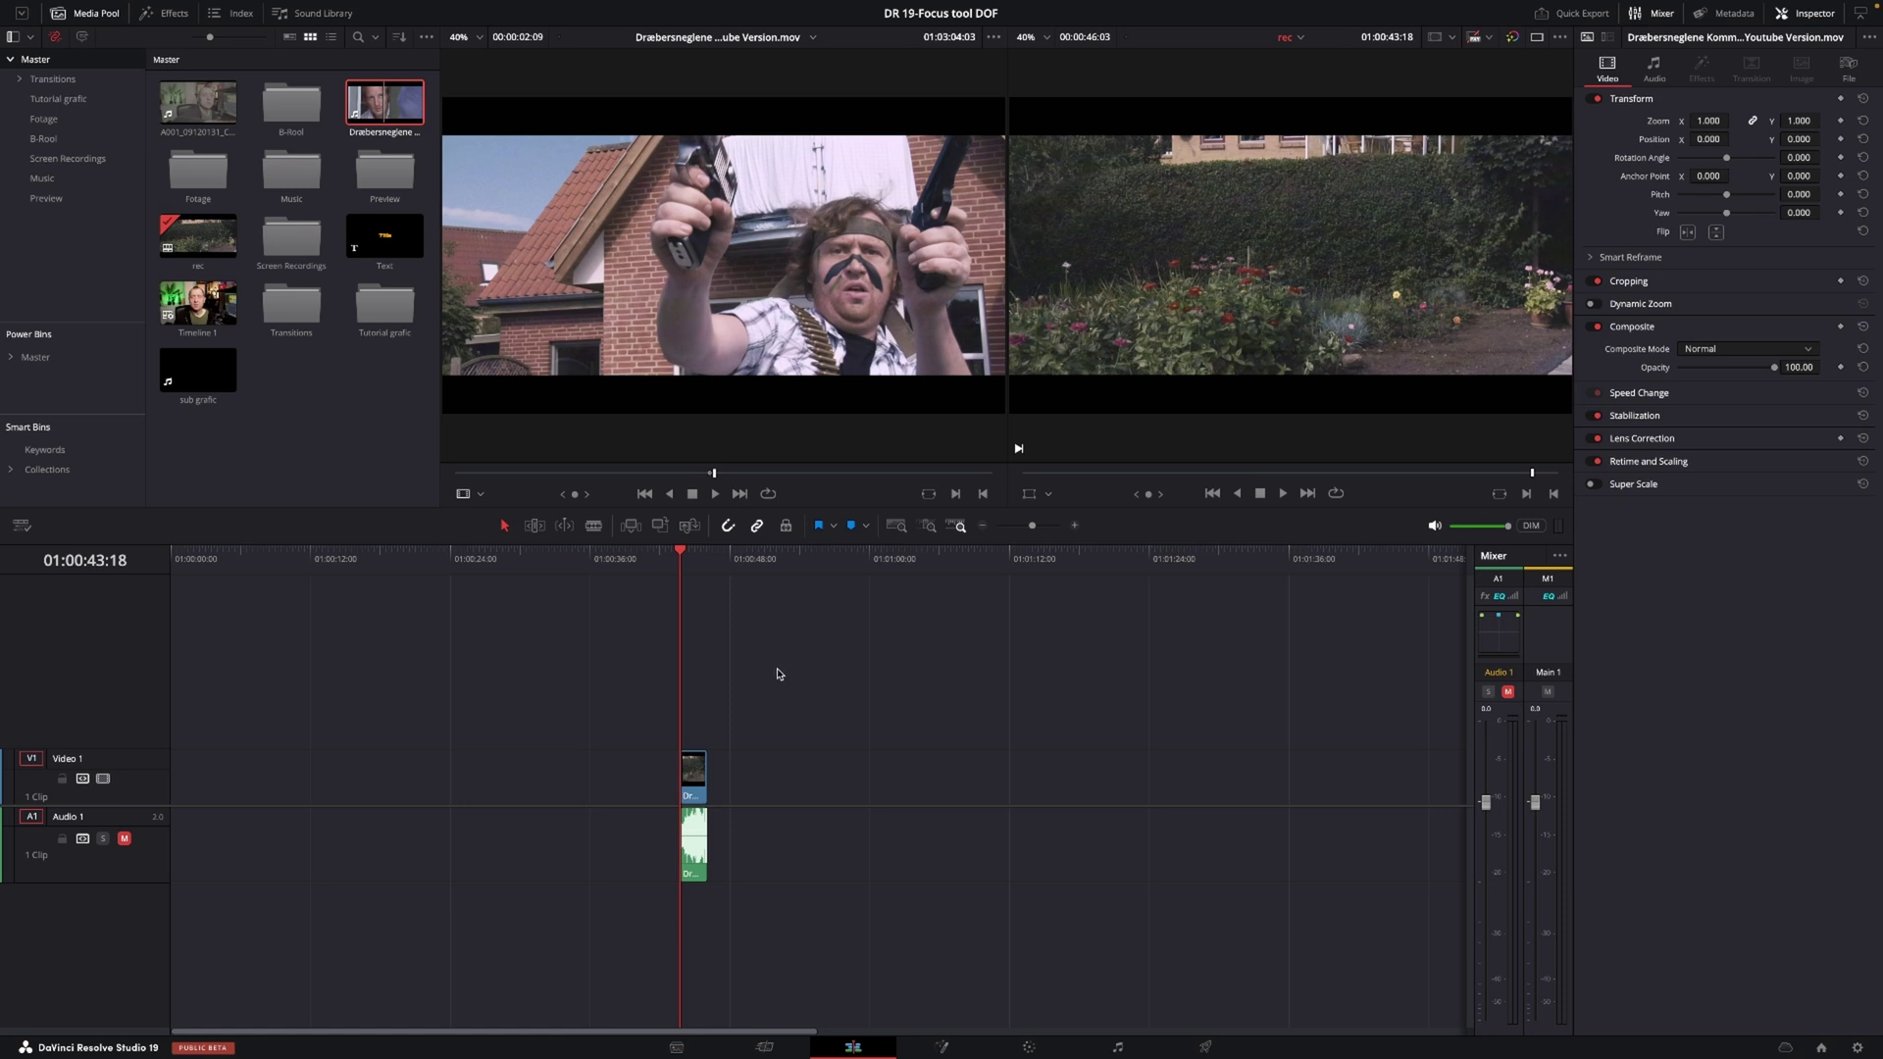
# - Preview the clip, then move to the Color page and stop on the actor's shot
pyautogui.press('space')
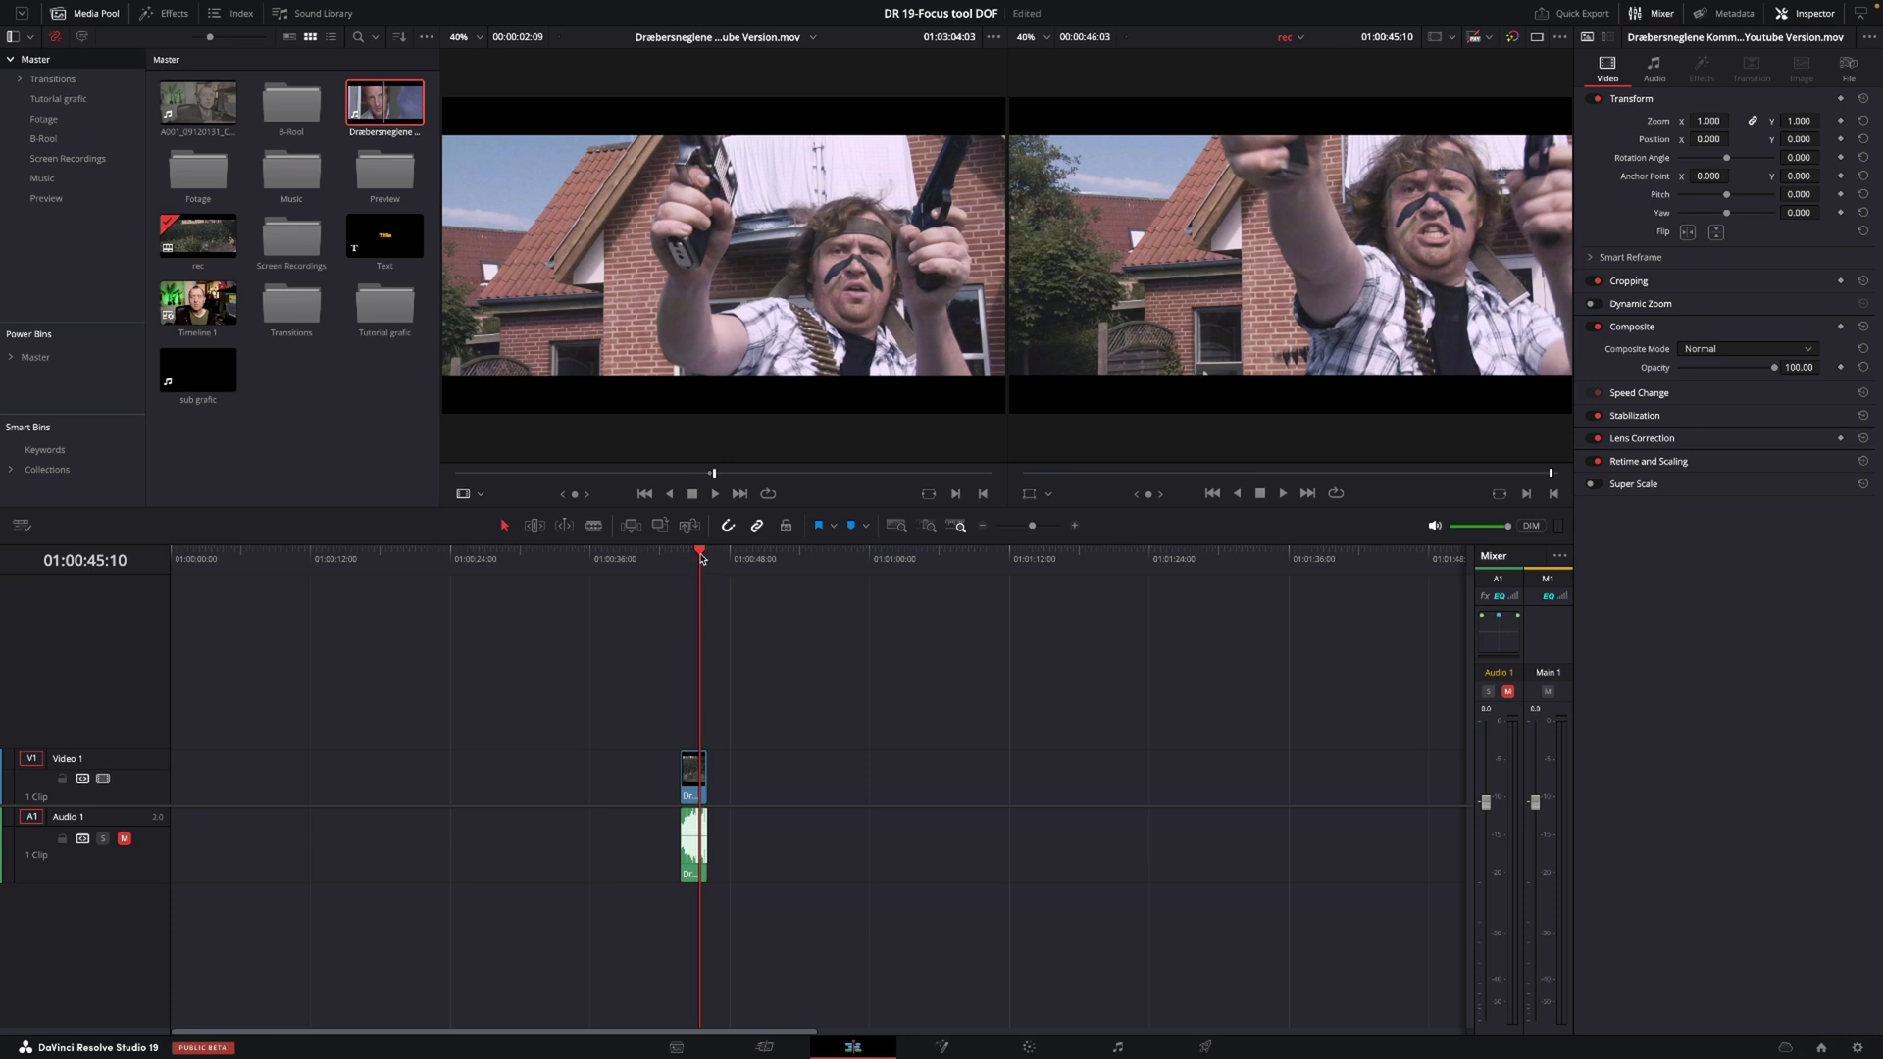
pyautogui.moveTo(702, 557); pyautogui.dragTo(685, 559)
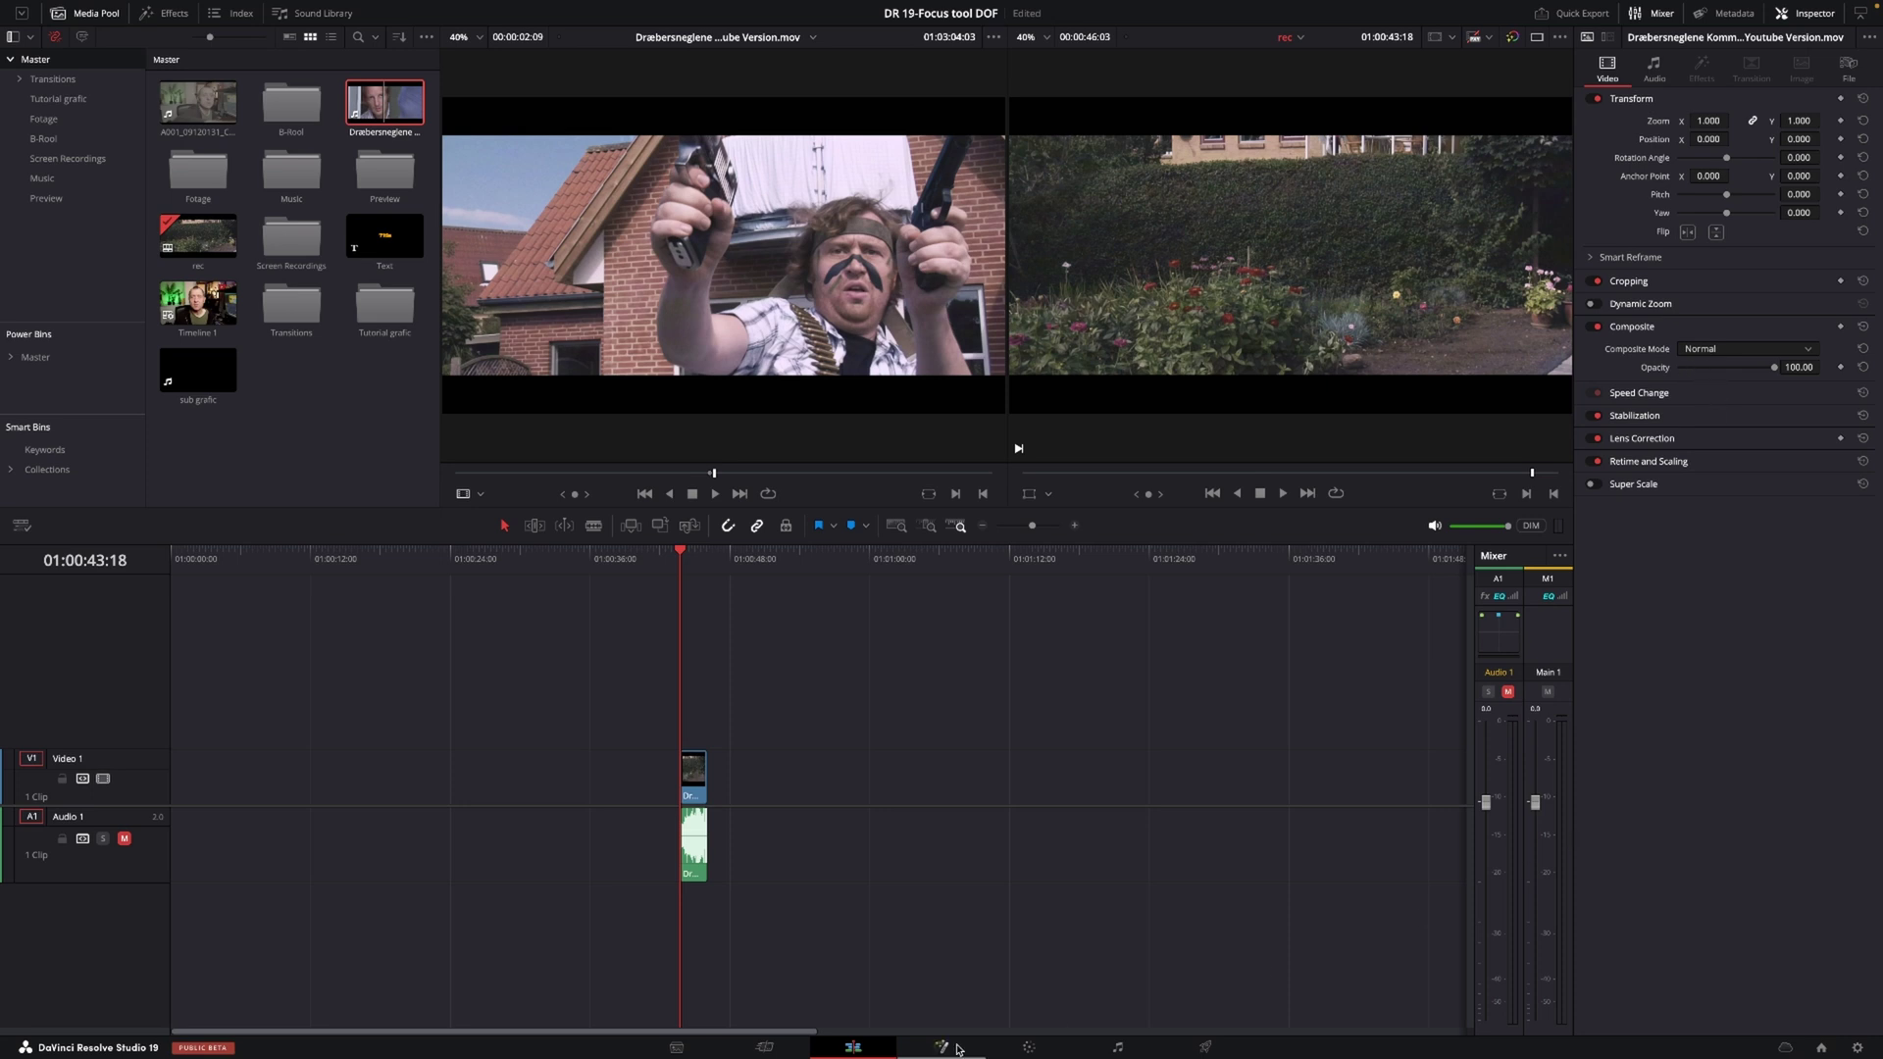
pyautogui.click(1036, 1048)
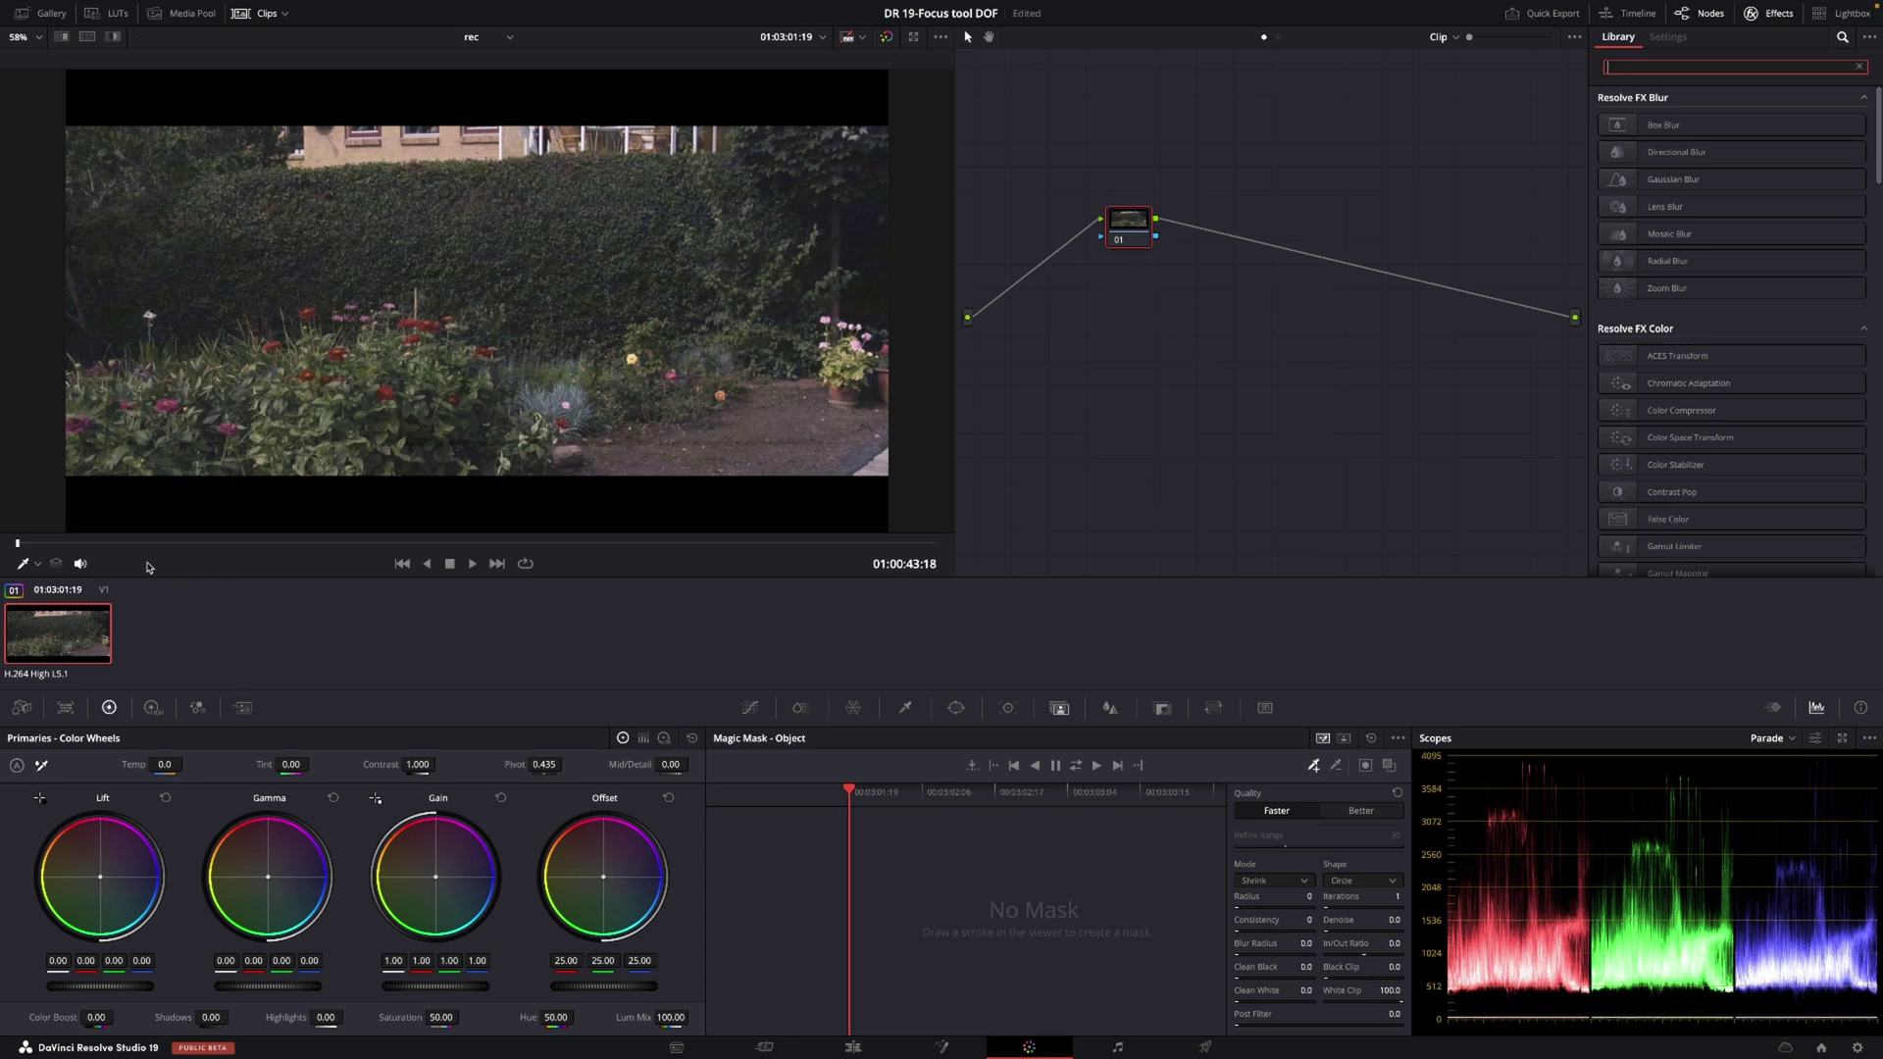
pyautogui.click(470, 564)
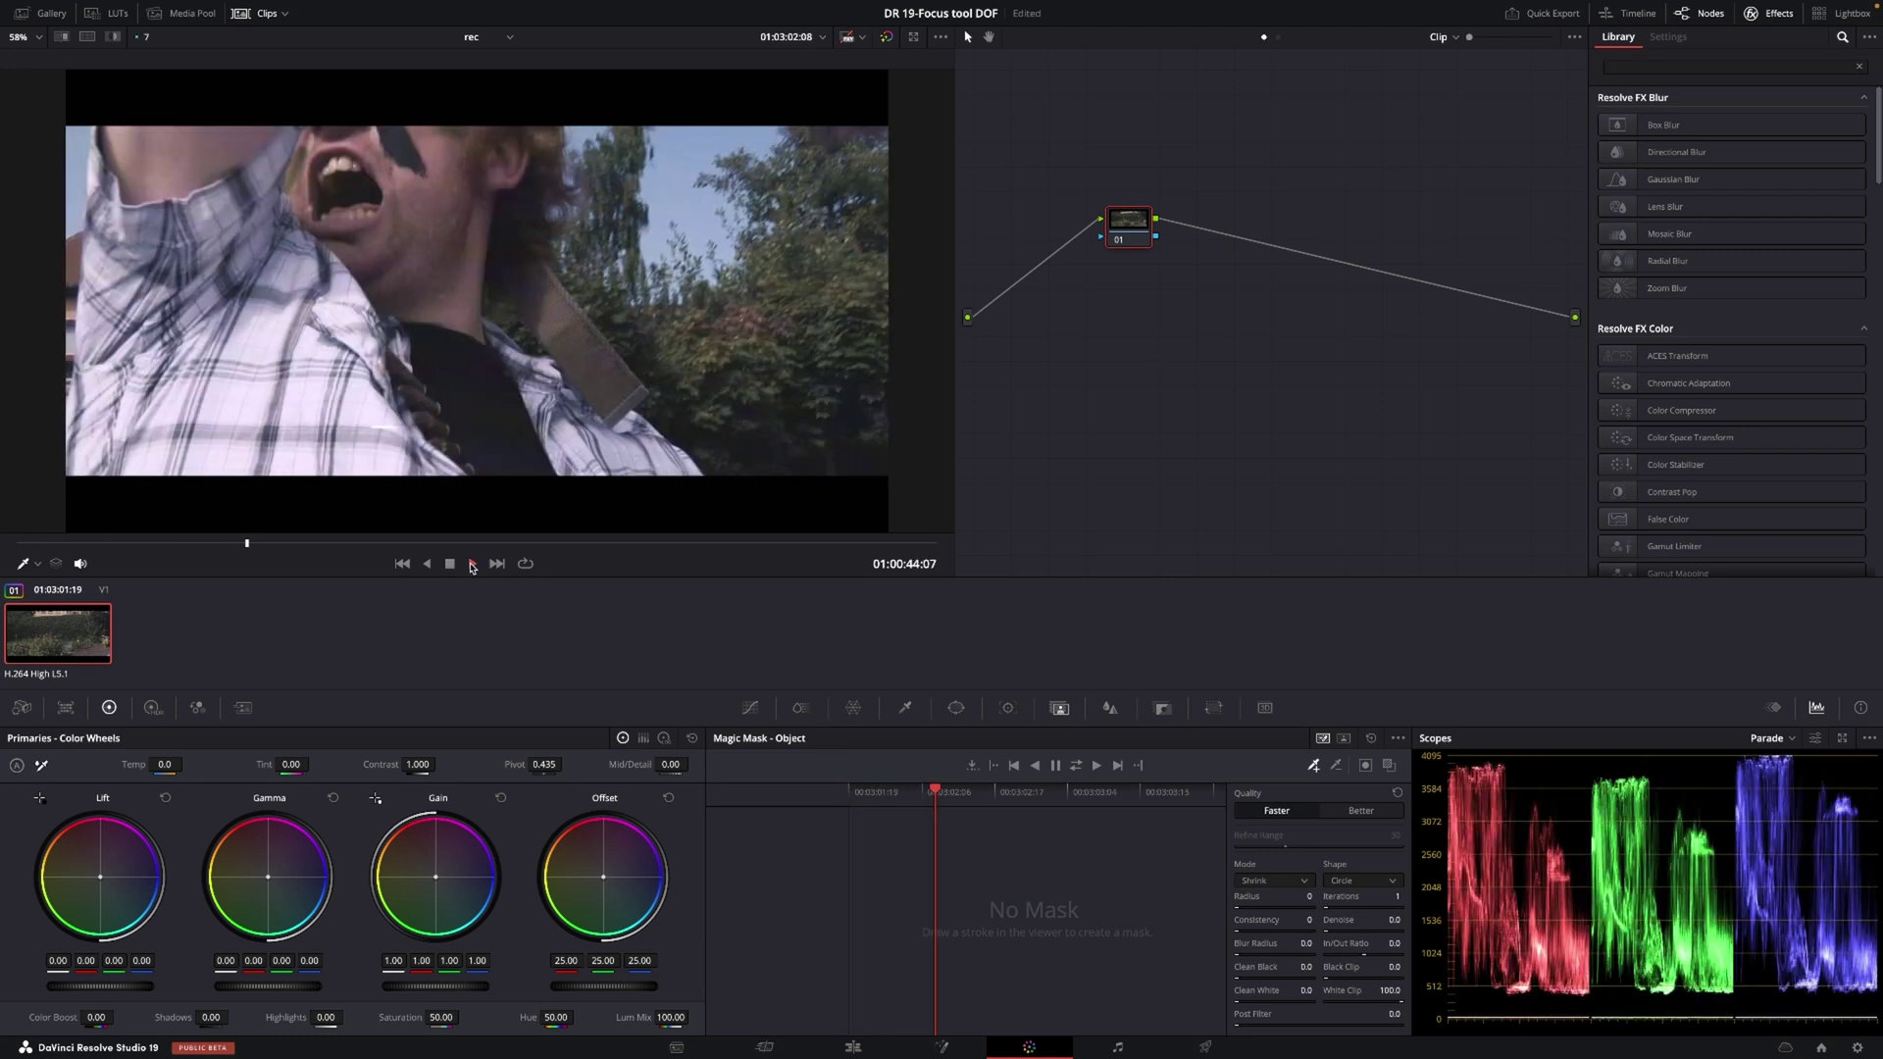
pyautogui.click(469, 564)
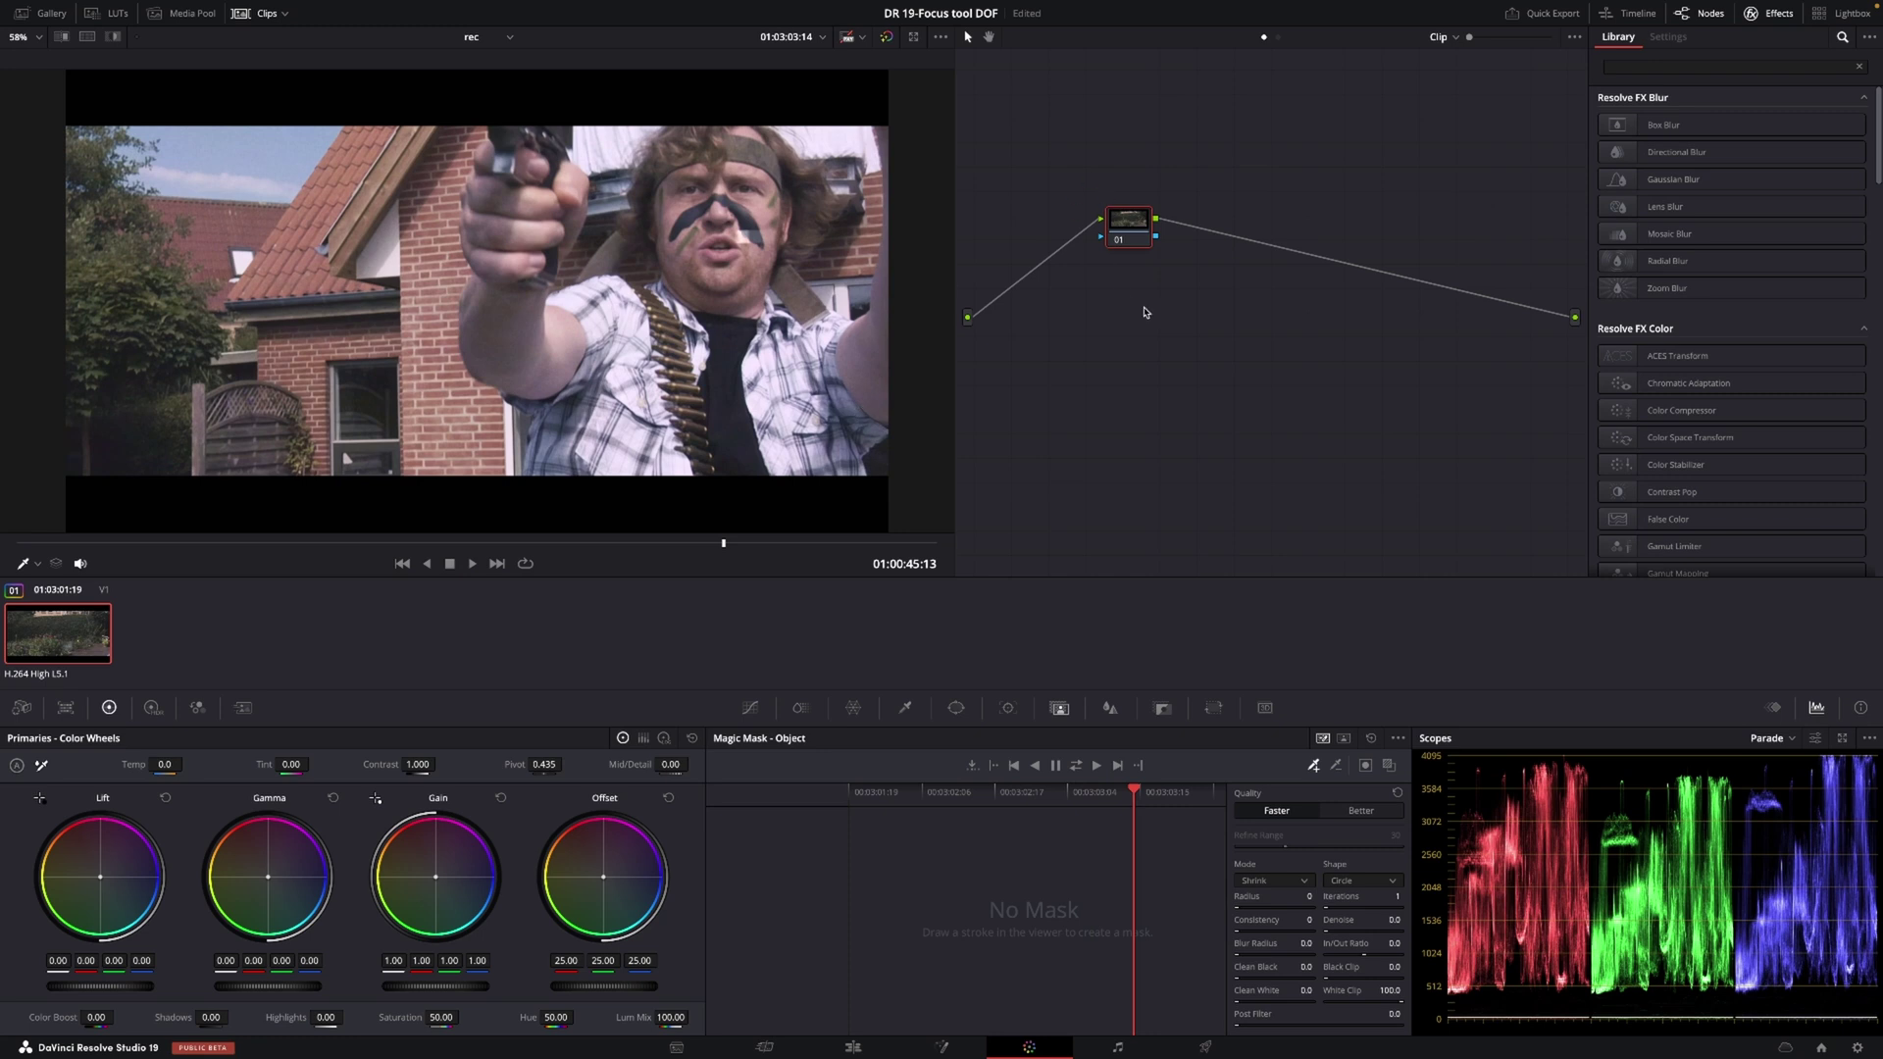
# - Advance a few frames and add two serial nodes after the first node
pyautogui.press('space')
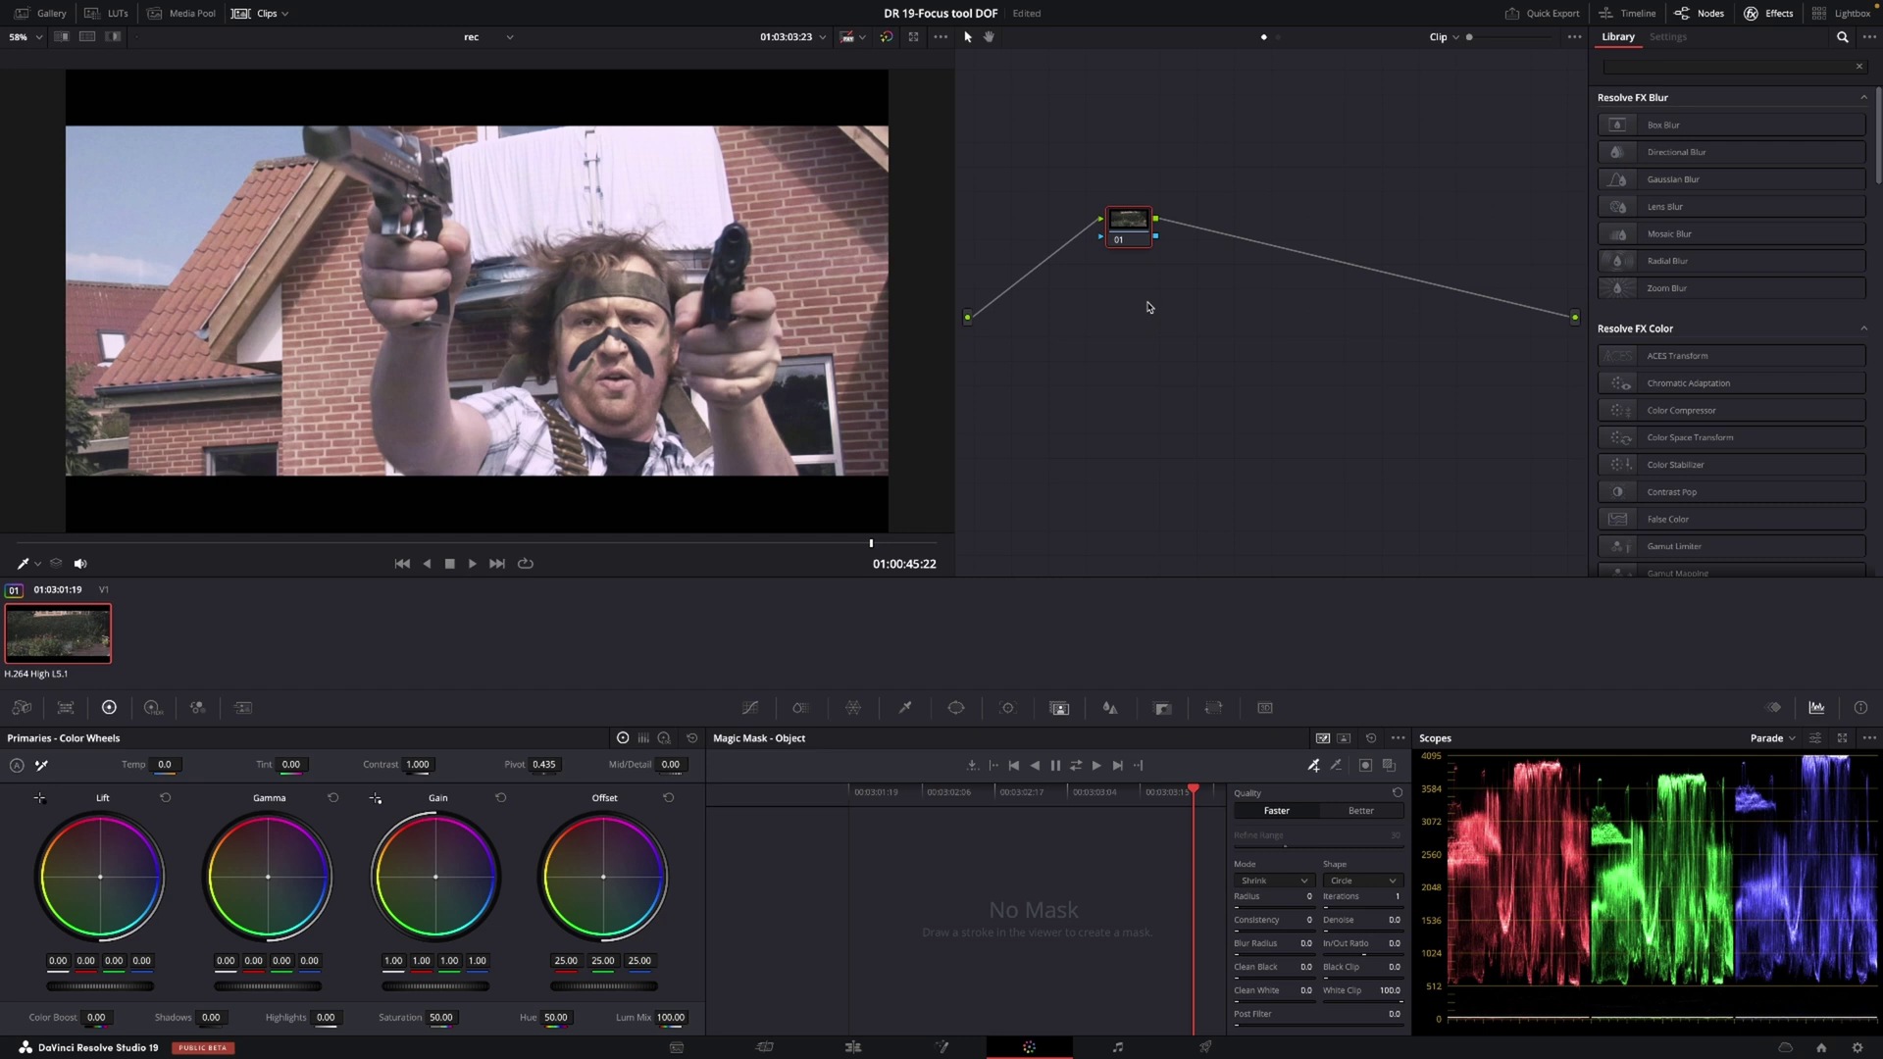
pyautogui.hotkey('alt', 's')
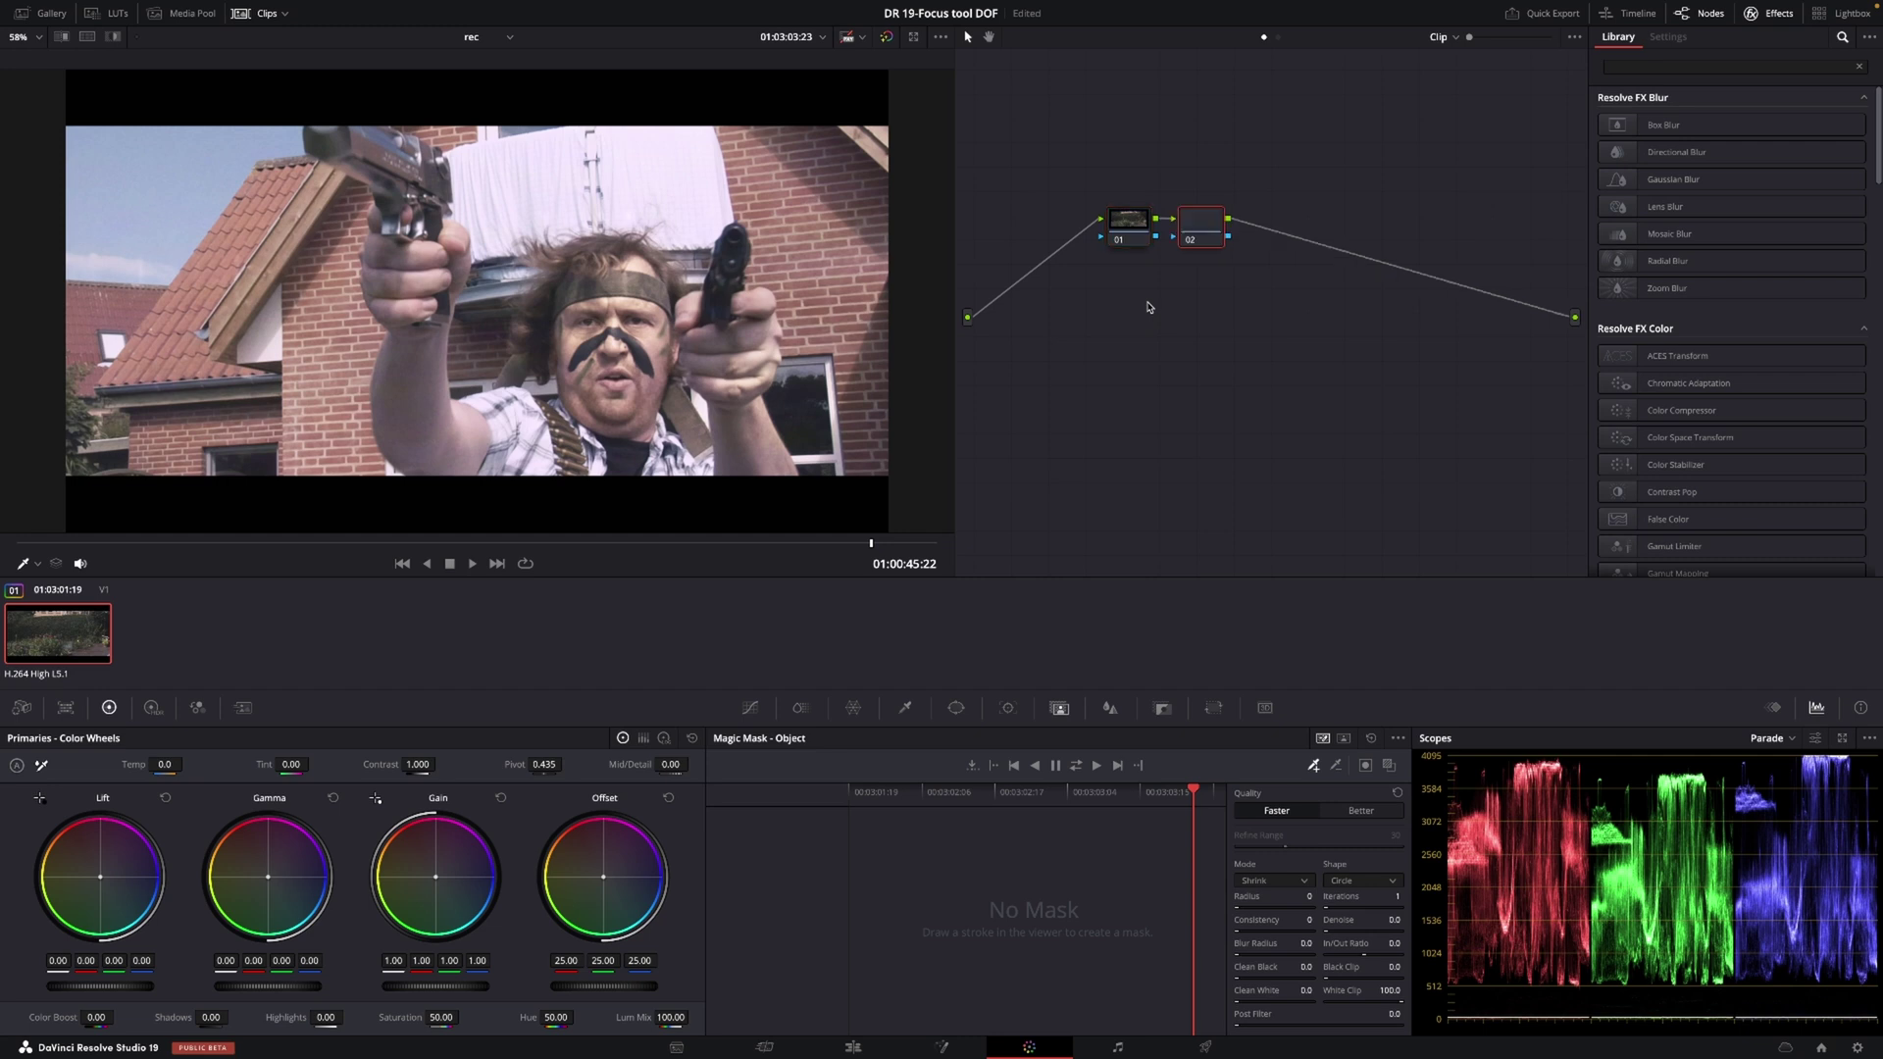
pyautogui.hotkey('alt', 's')
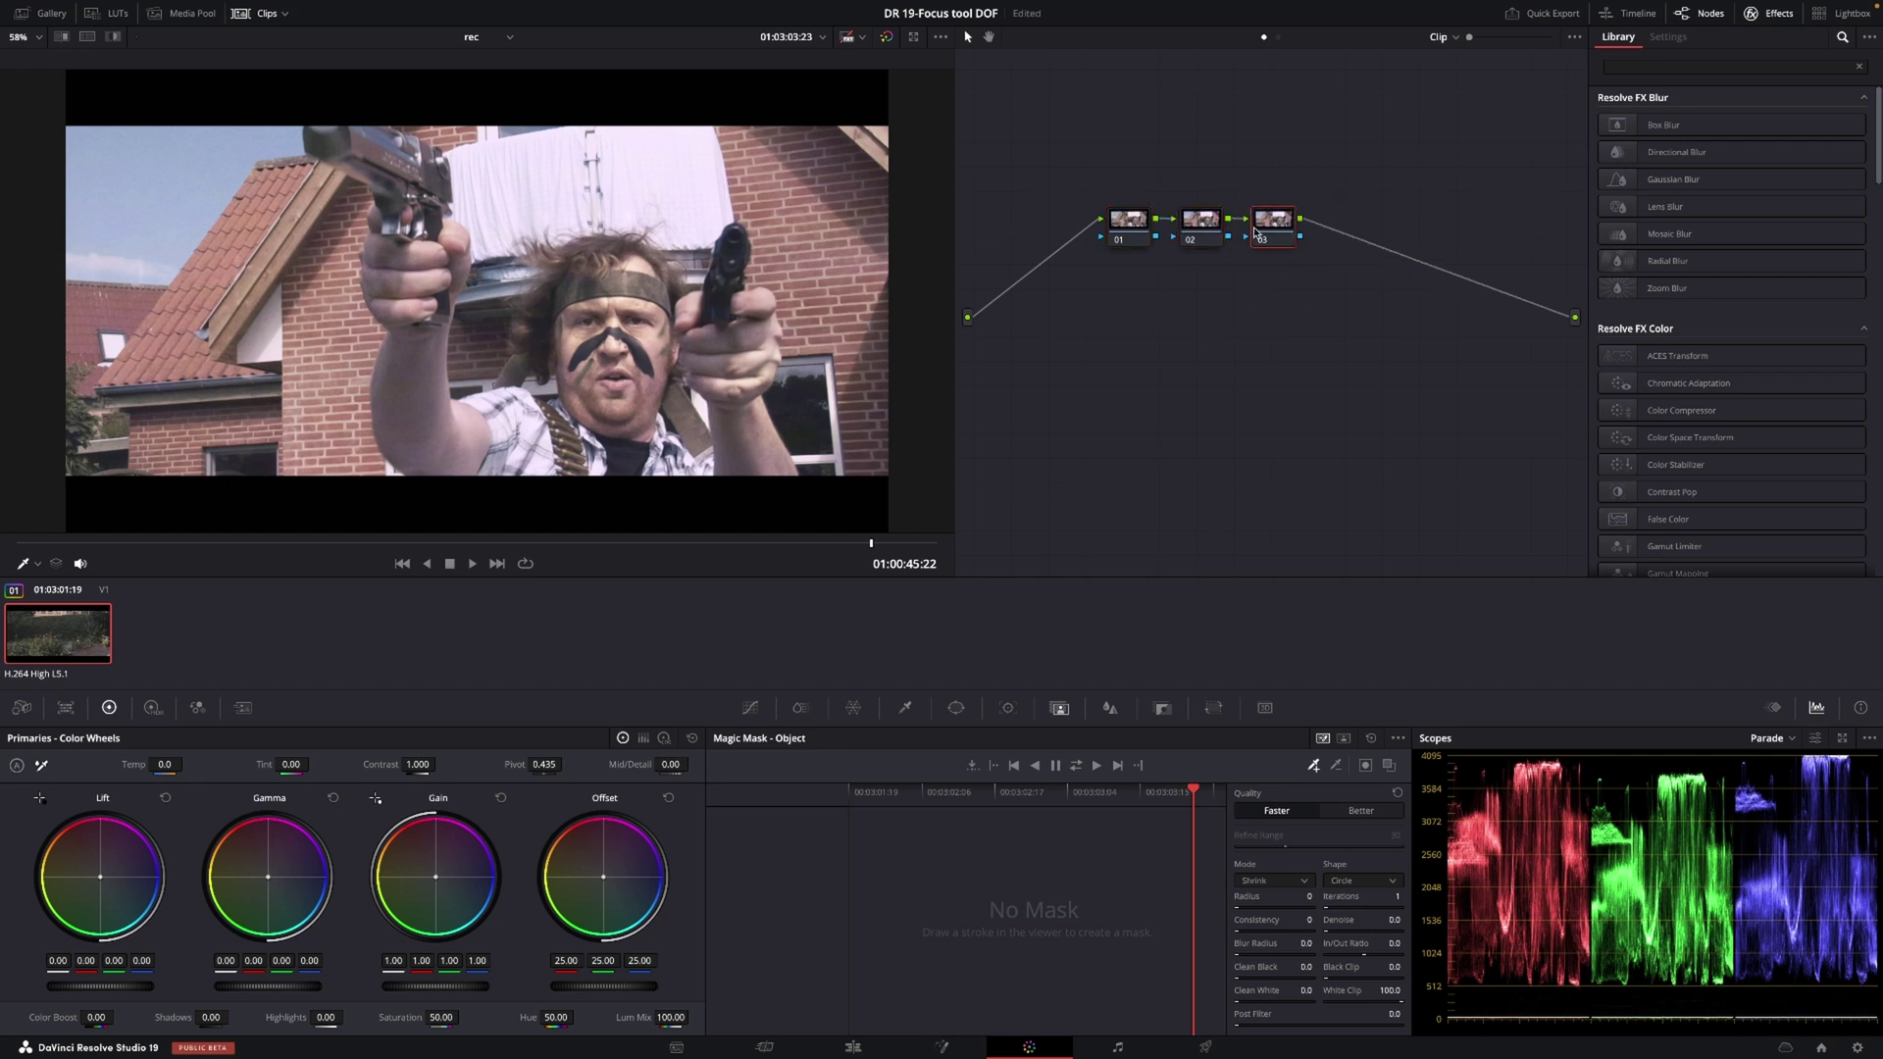
# - Paint Magic Mask strokes on node 02 over the actor's body, arm and head
pyautogui.moveTo(1258, 236)
pyautogui.mouseDown()
pyautogui.moveTo(1310, 230)
pyautogui.moveTo(1219, 240)
pyautogui.mouseUp()
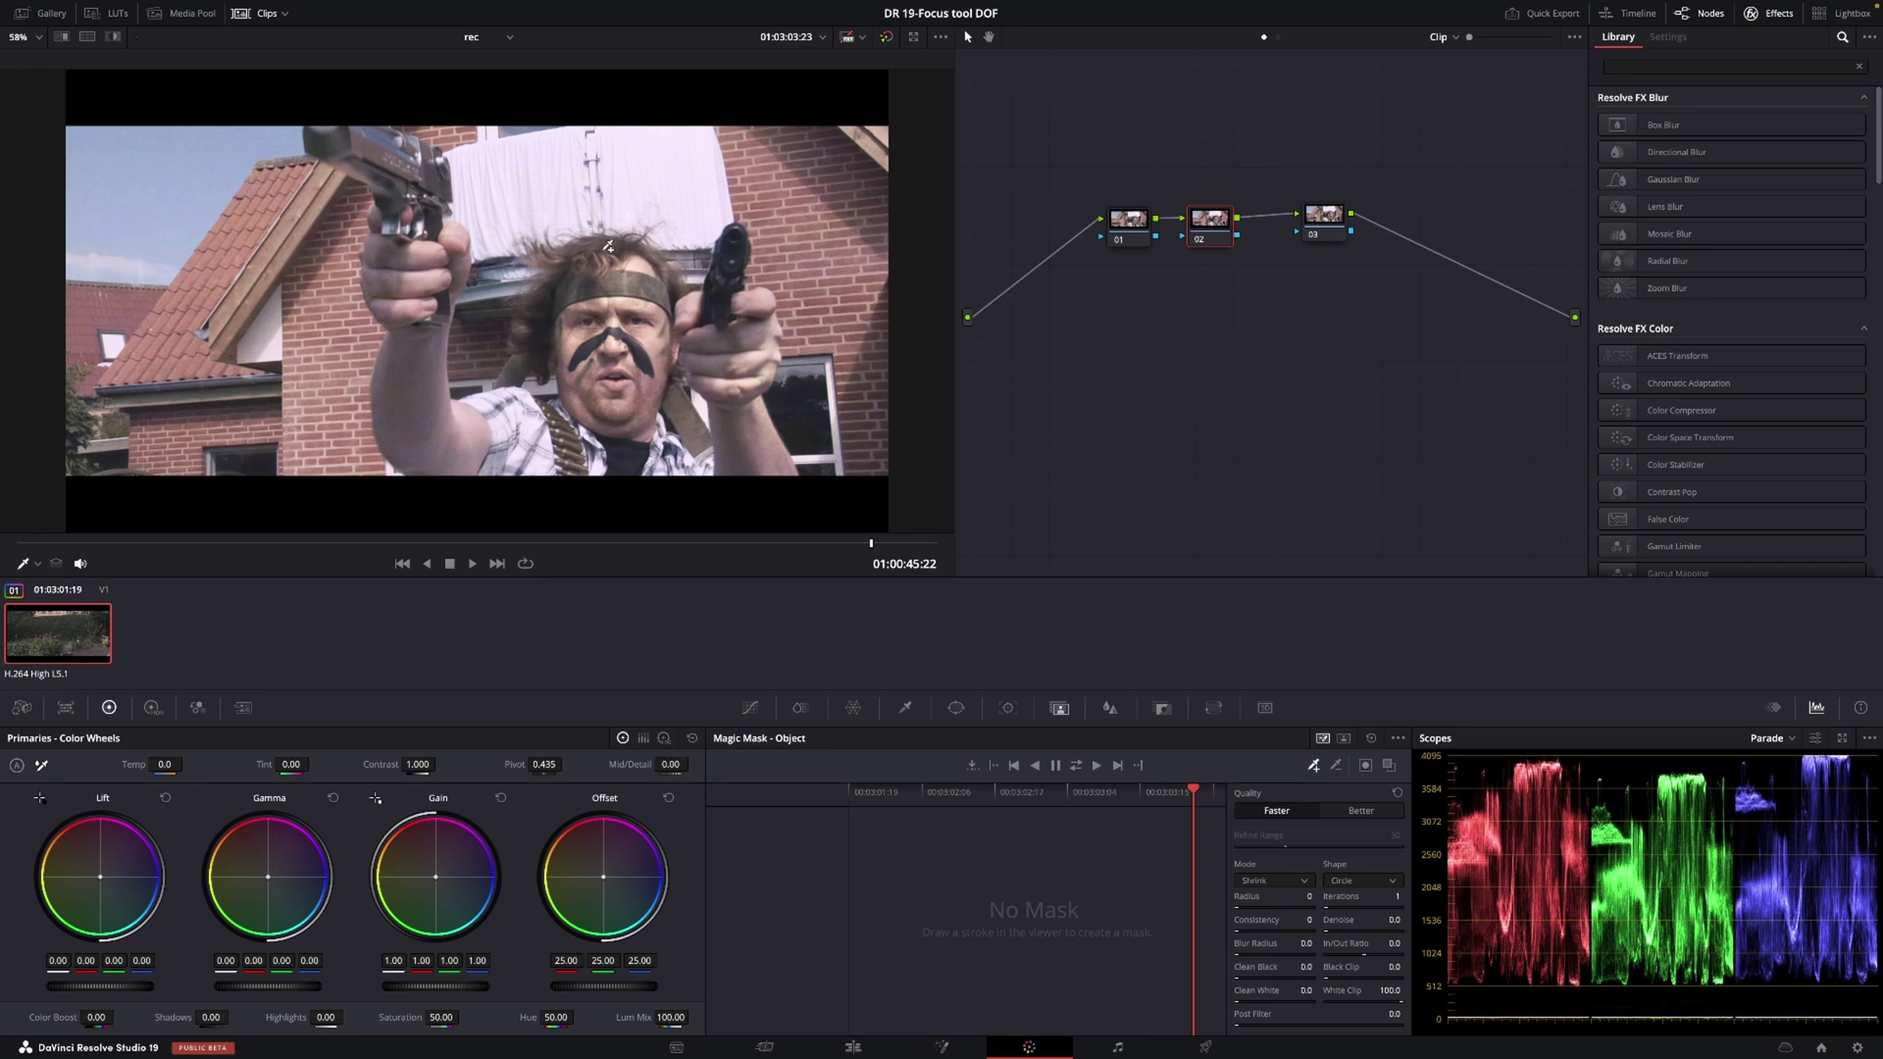
pyautogui.moveTo(608, 244)
pyautogui.mouseDown()
pyautogui.moveTo(735, 372)
pyautogui.moveTo(593, 363)
pyautogui.mouseUp()
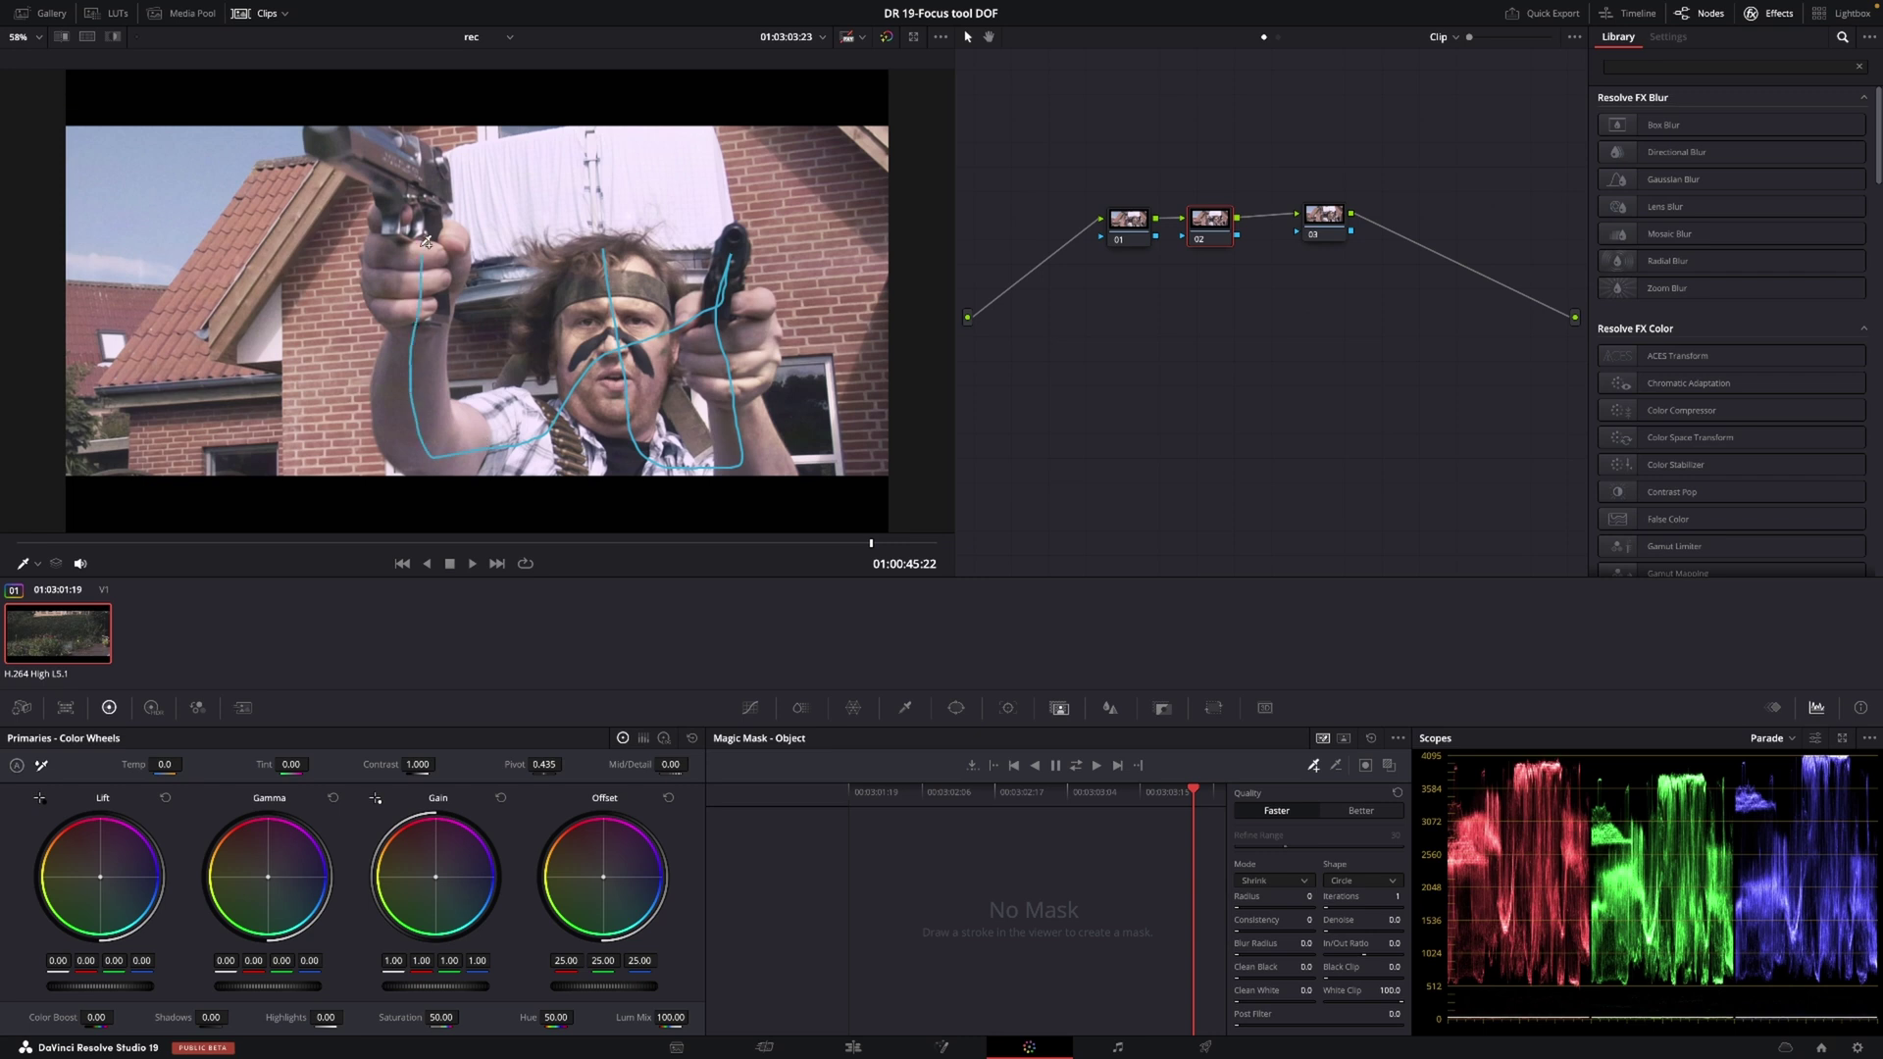
pyautogui.moveTo(593, 363)
pyautogui.mouseDown()
pyautogui.moveTo(412, 184)
pyautogui.moveTo(322, 133)
pyautogui.mouseUp()
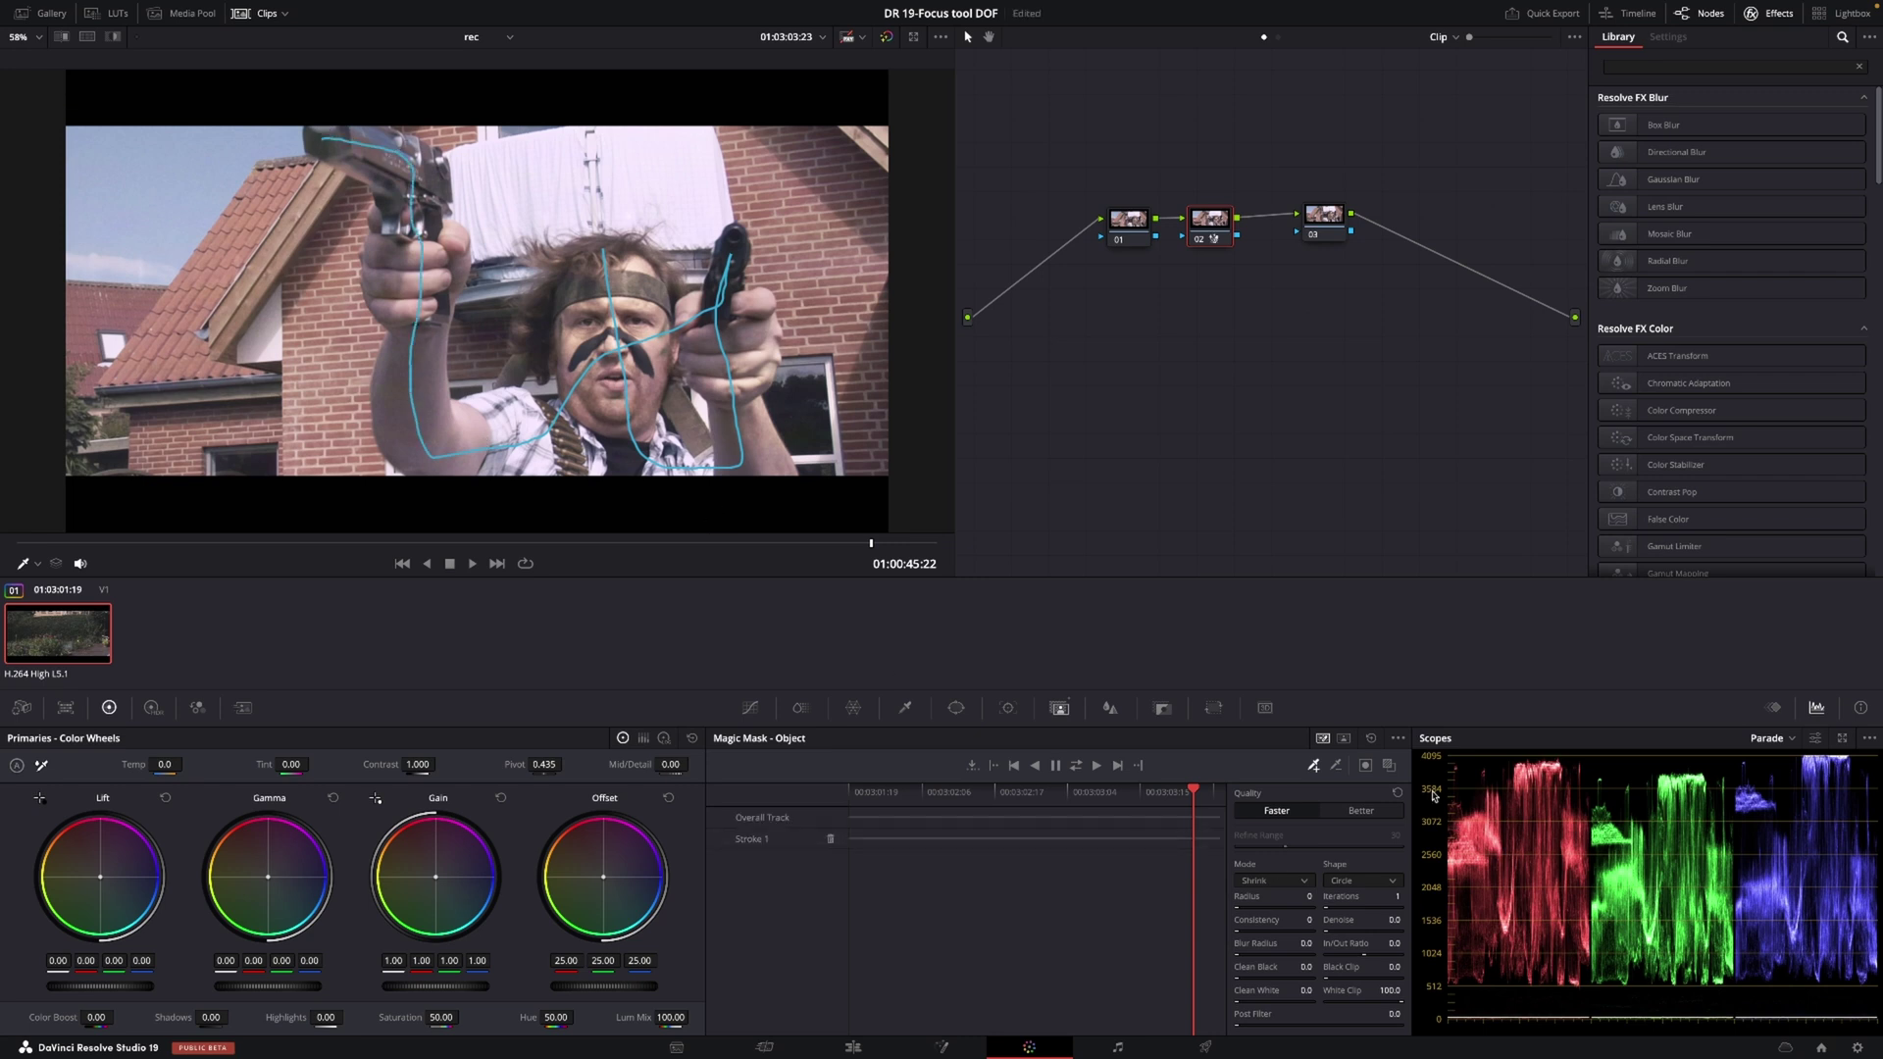
pyautogui.click(1390, 766)
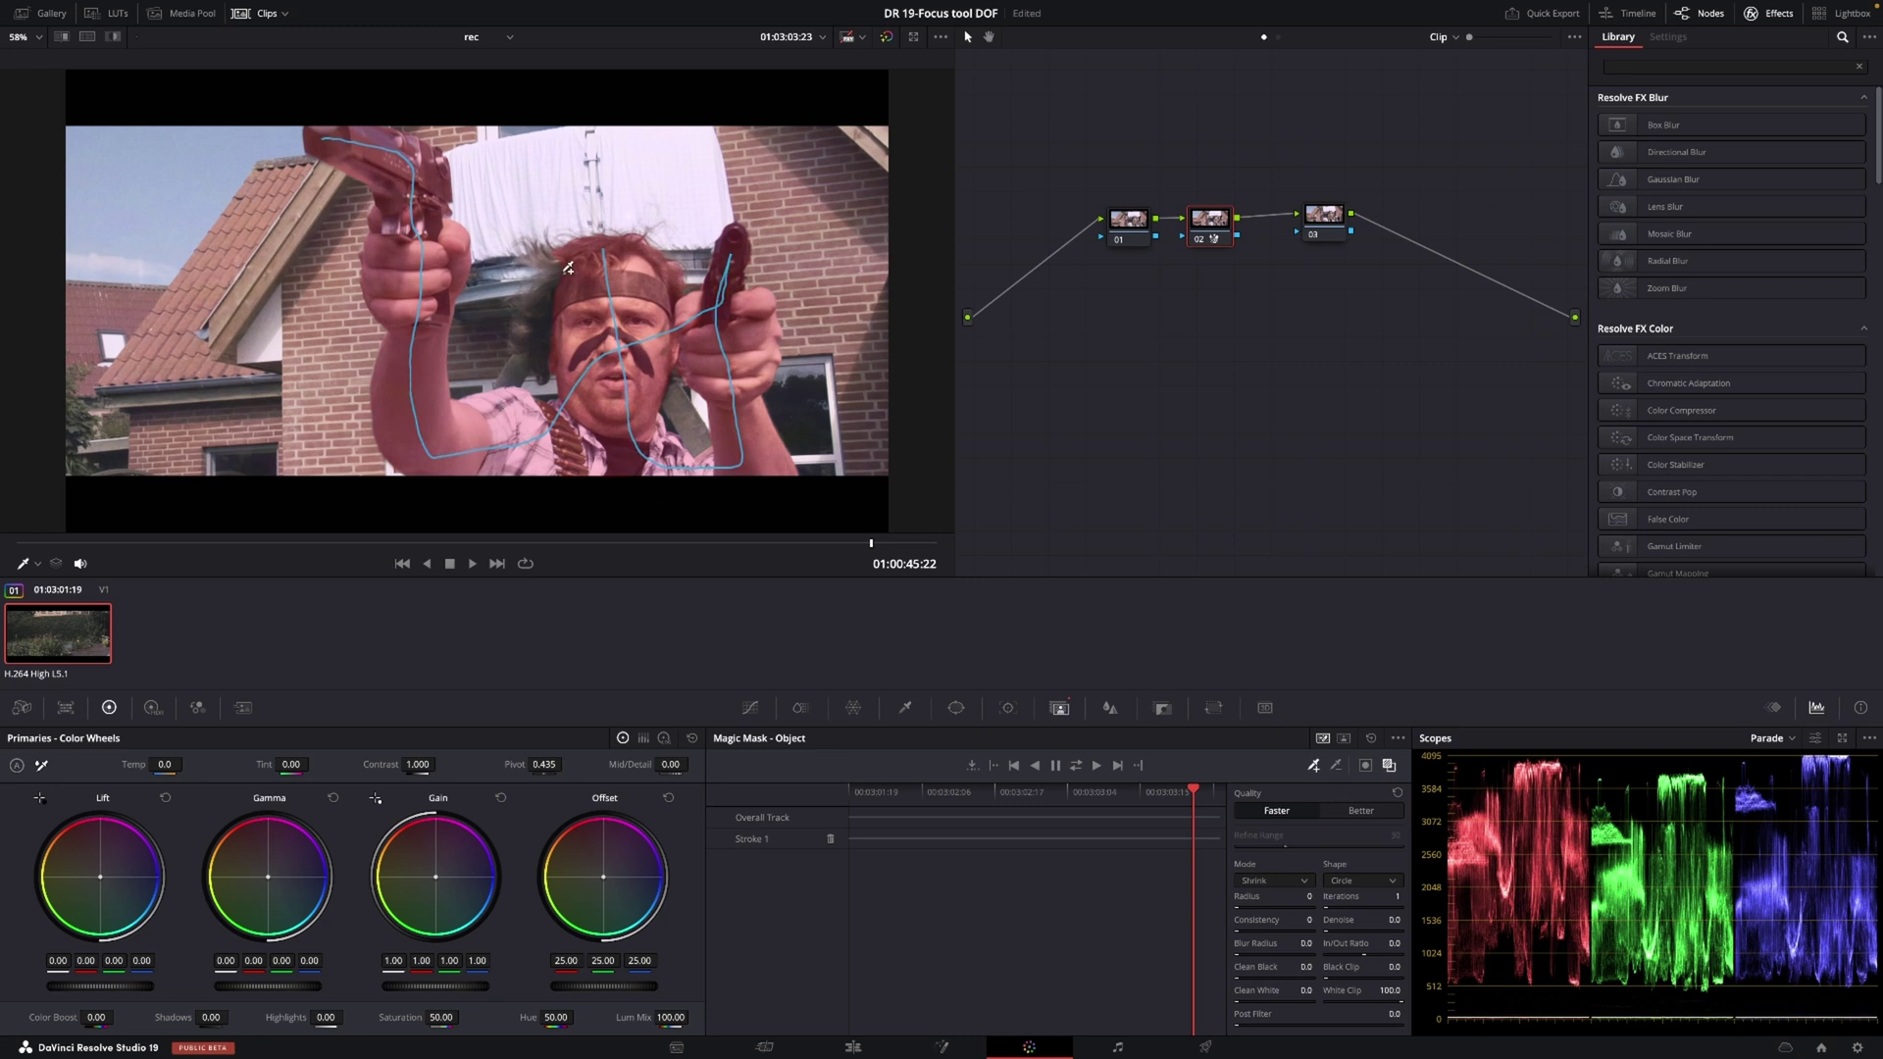
pyautogui.moveTo(564, 275); pyautogui.dragTo(548, 342)
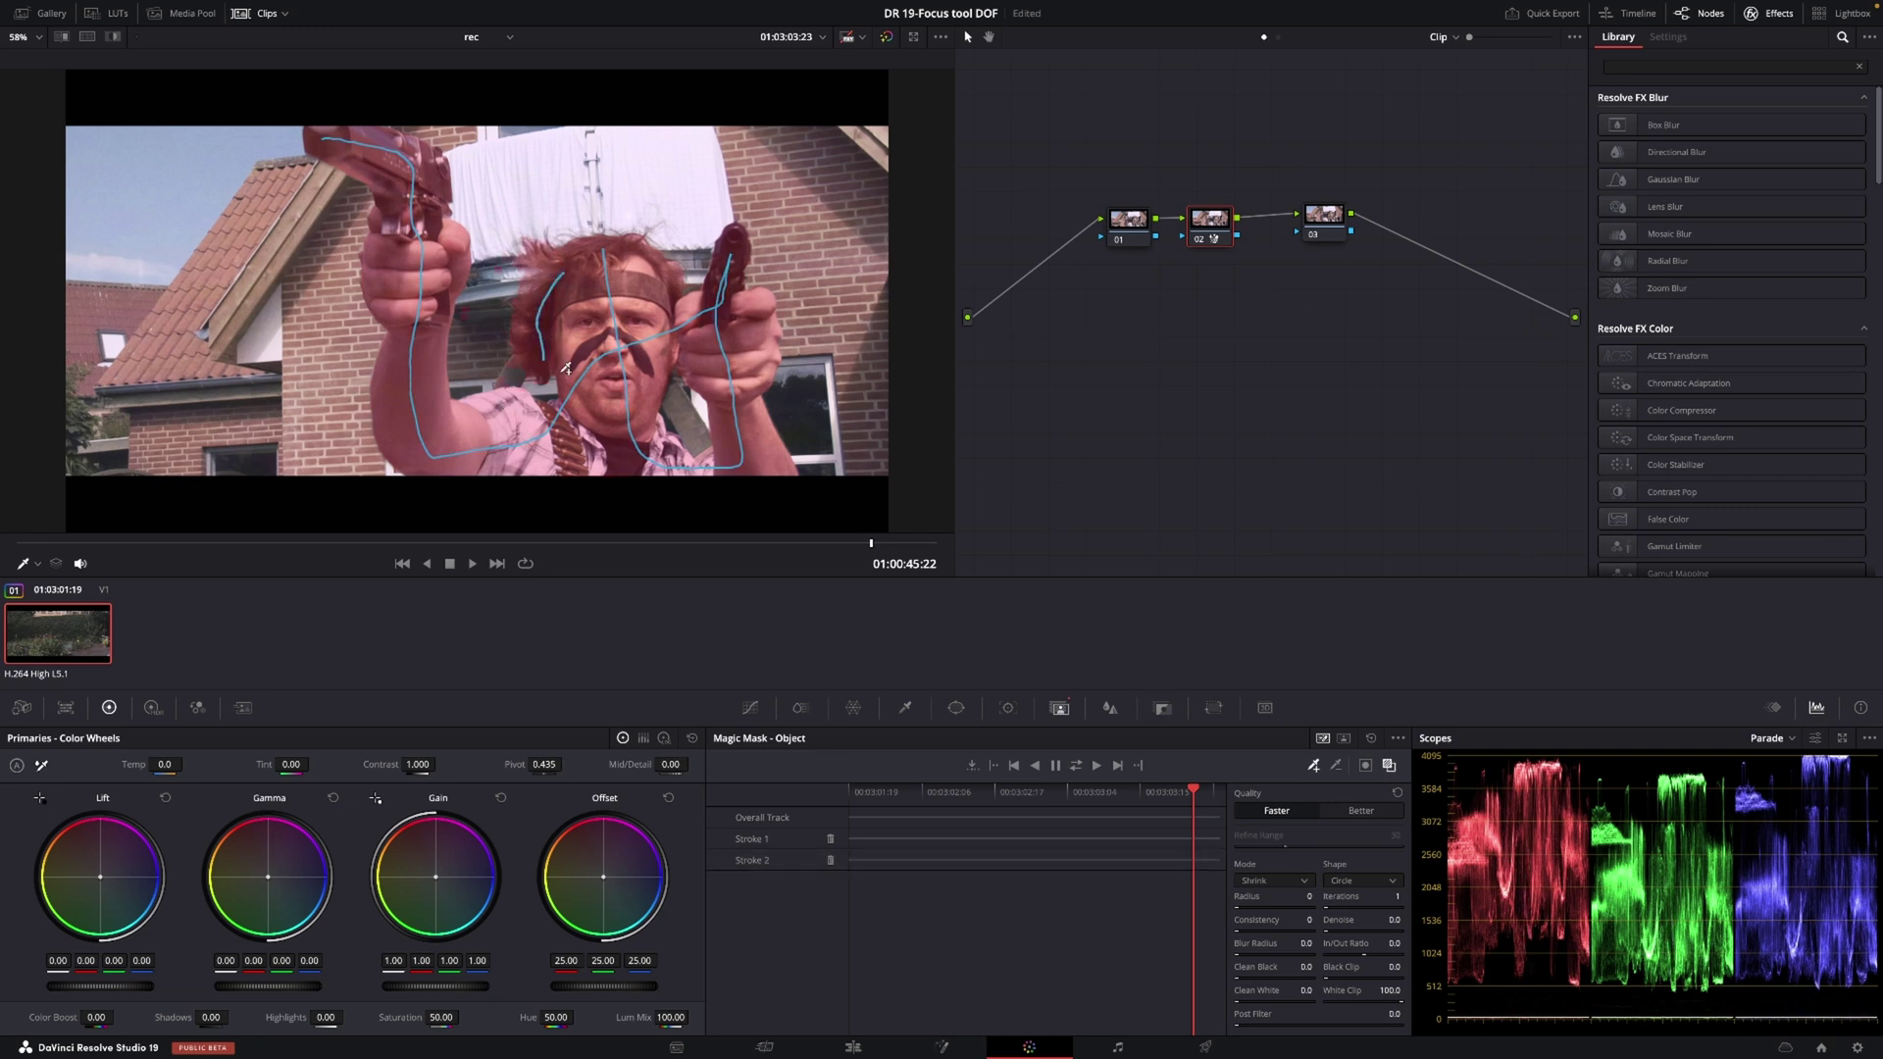
# - Switch the mask to higher quality, track it, review playback, then hide the overlay
pyautogui.click(1353, 812)
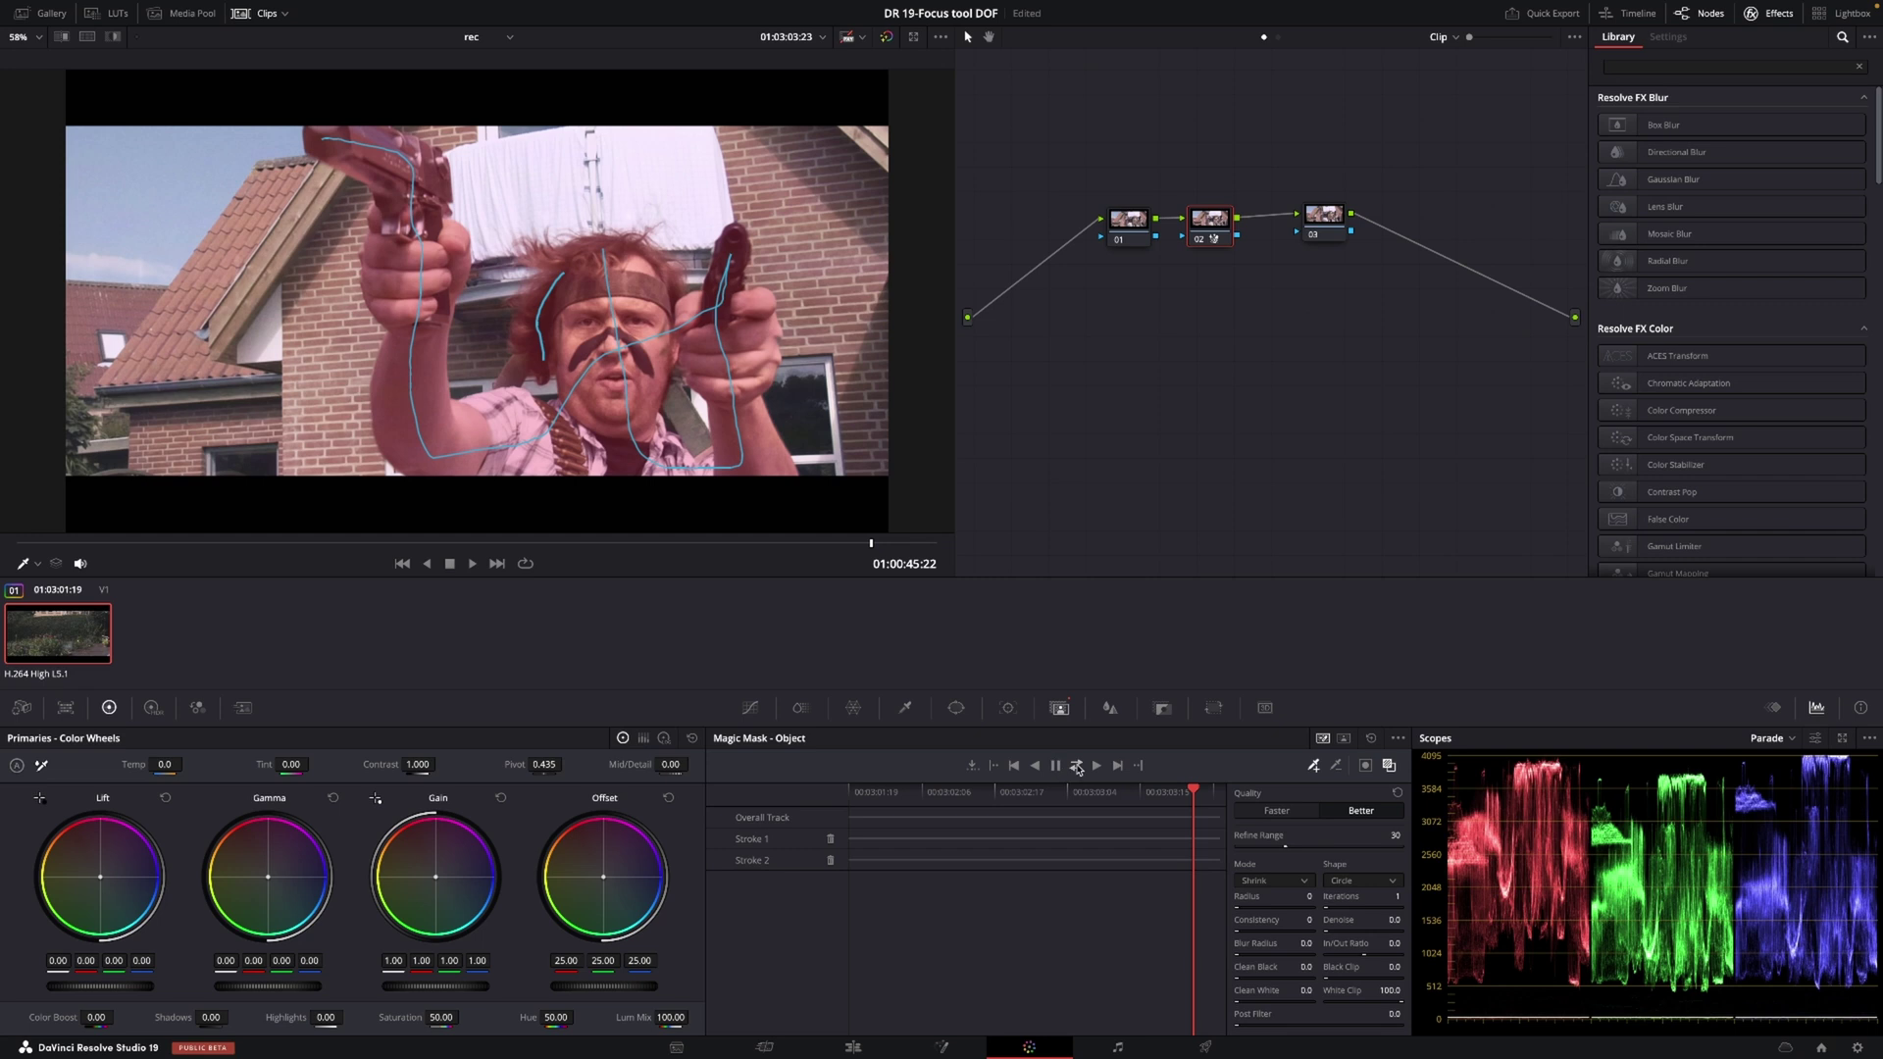
pyautogui.click(1077, 767)
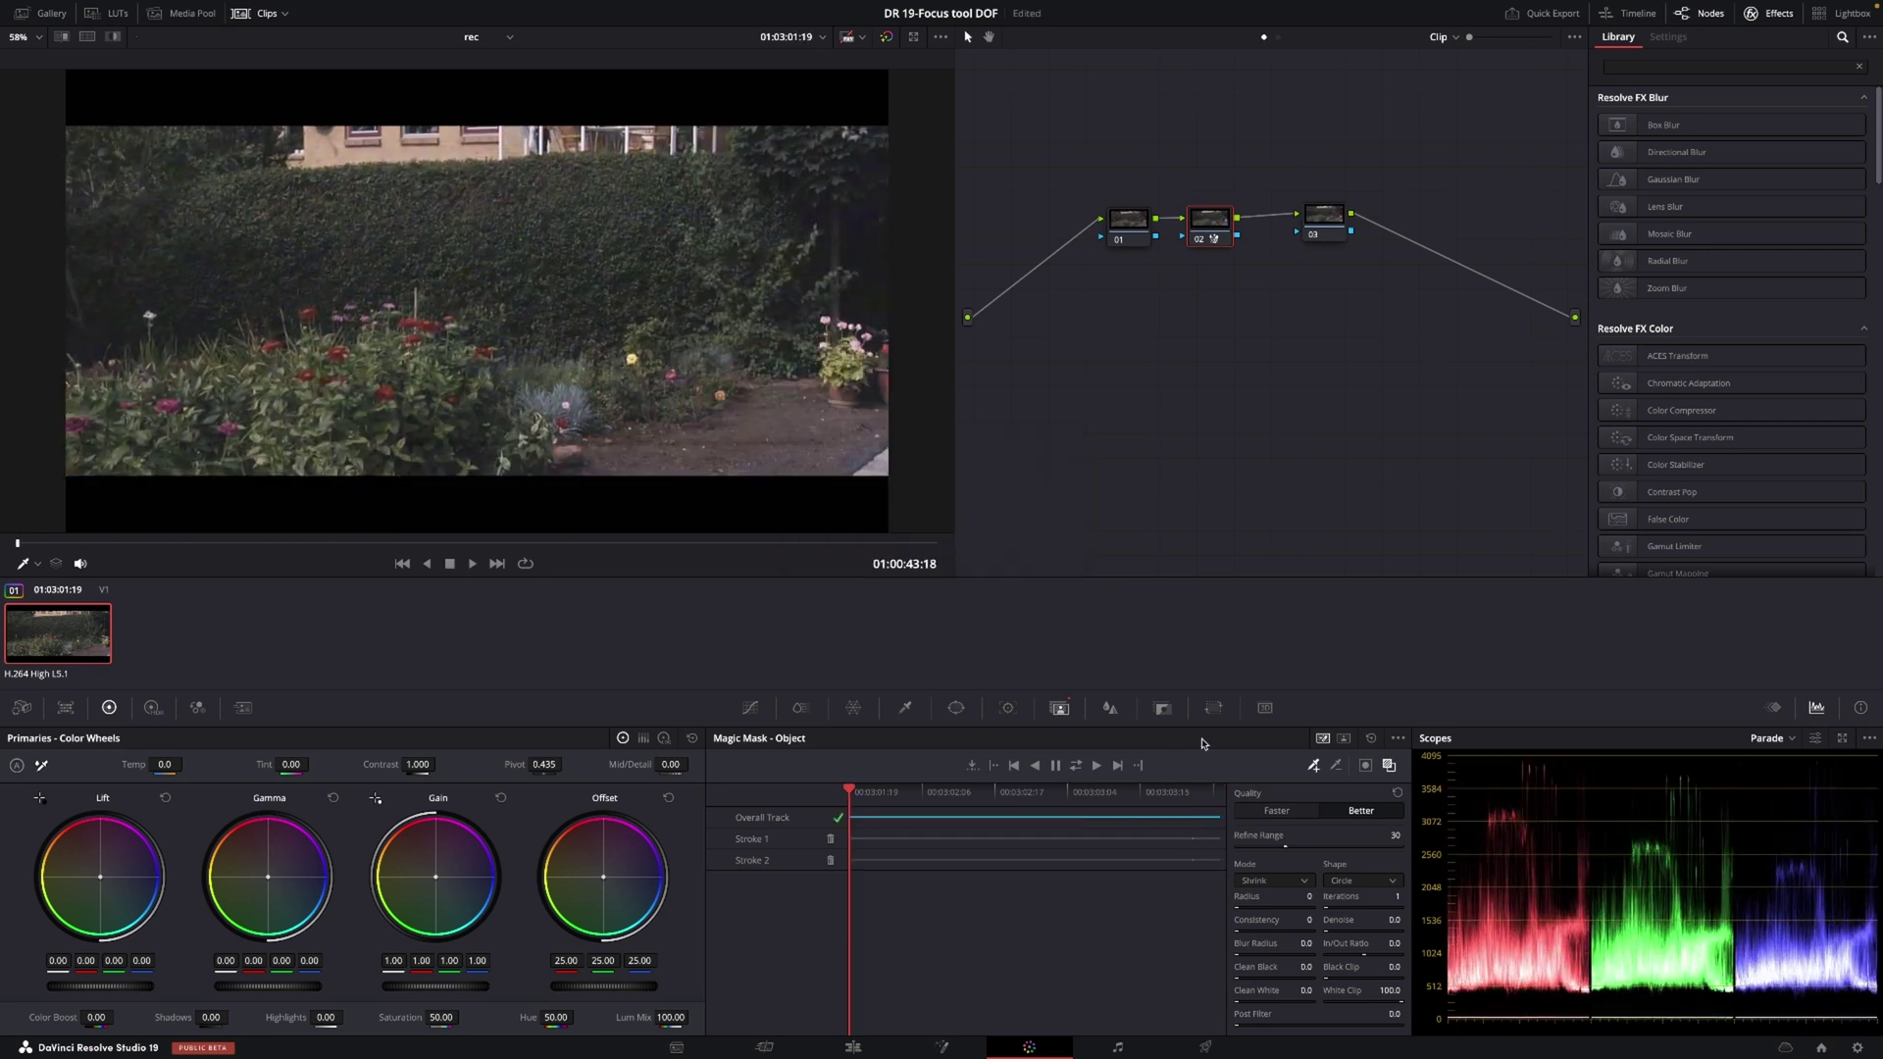
pyautogui.click(473, 566)
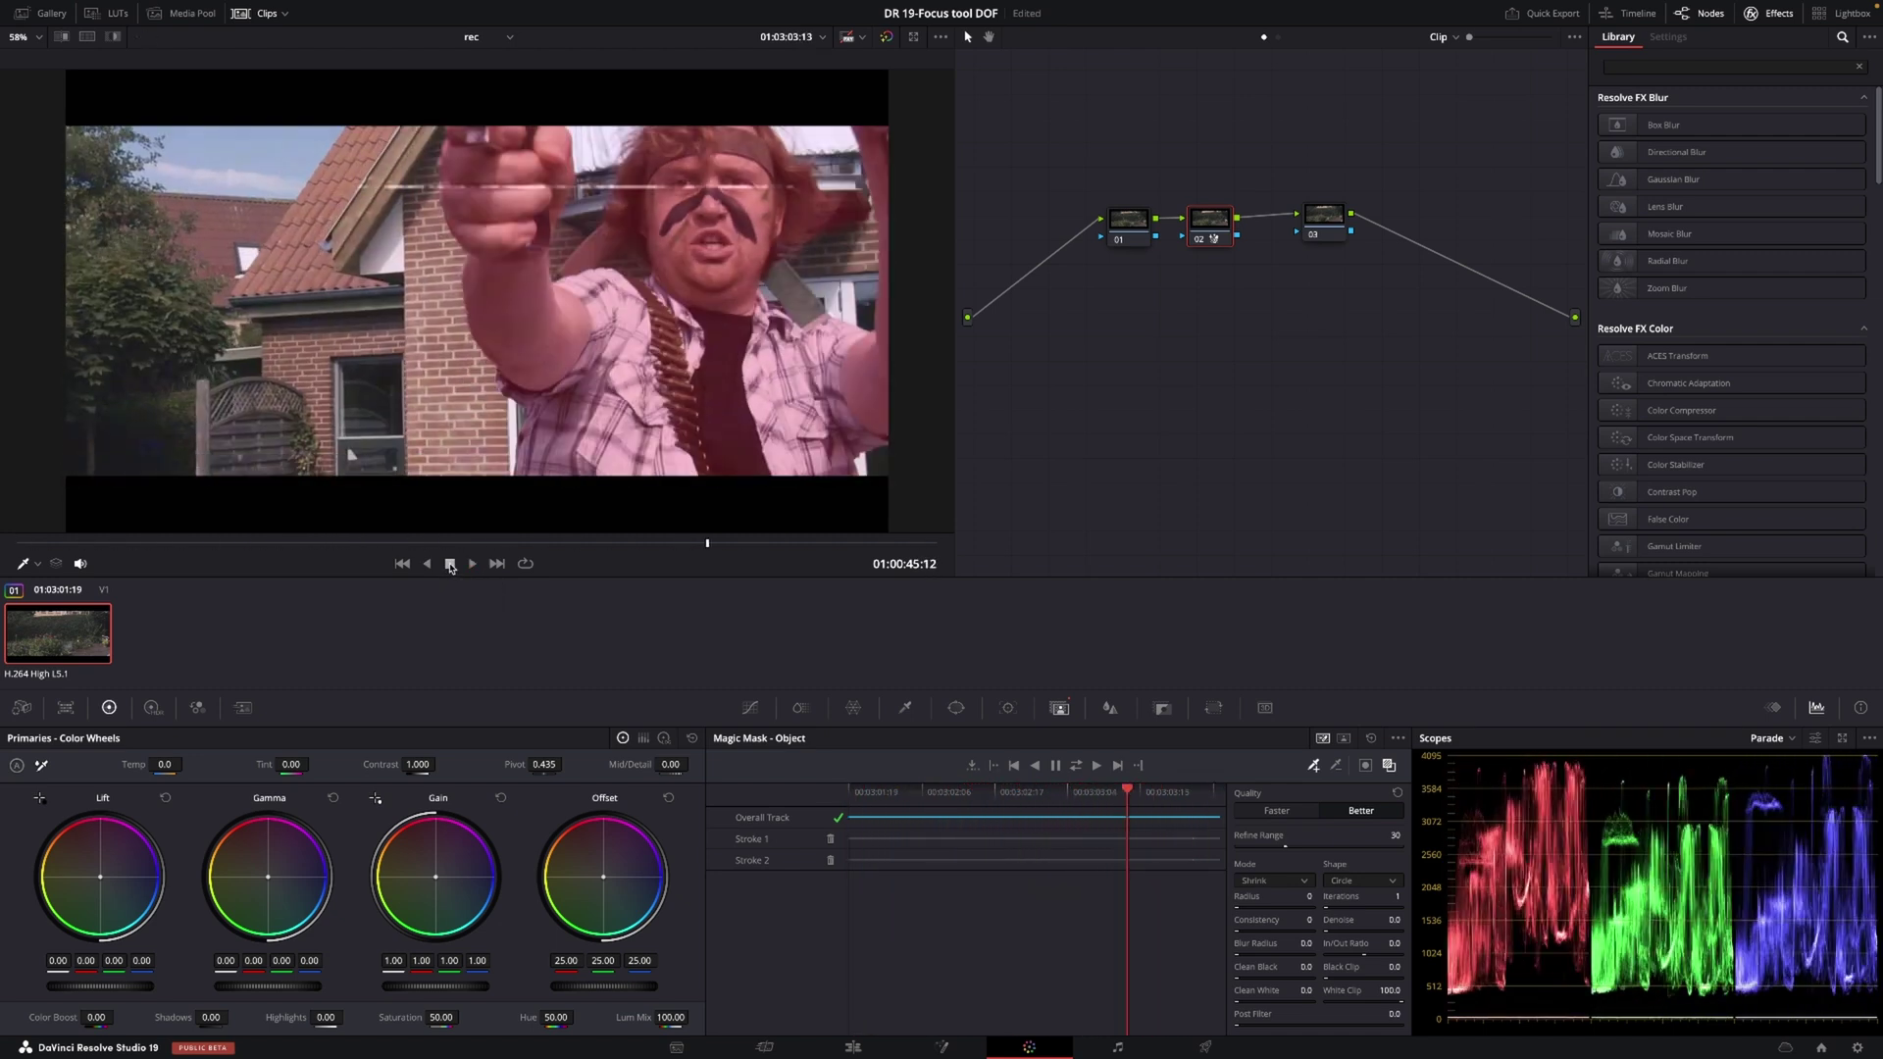
pyautogui.click(451, 567)
pyautogui.click(1389, 767)
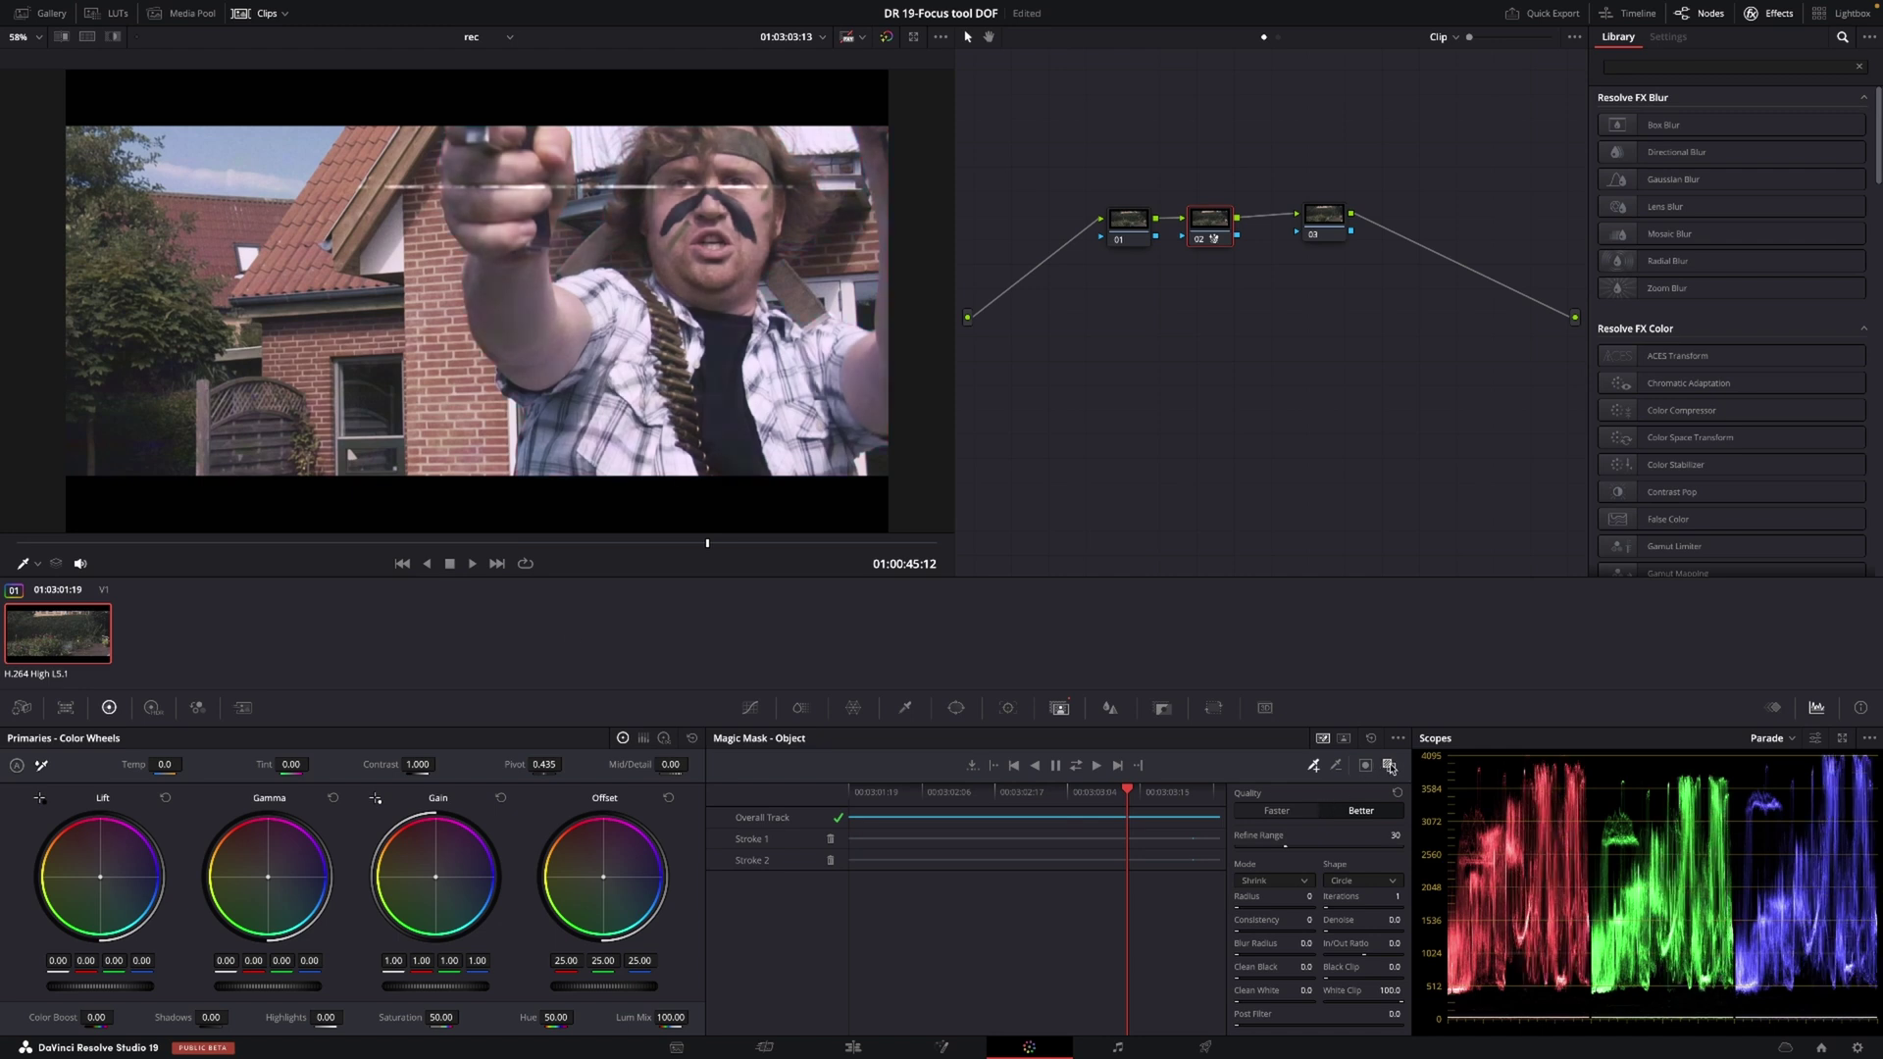
# - Put Defocus Background on node 03 and connect node 02's key output to it
pyautogui.click(1322, 220)
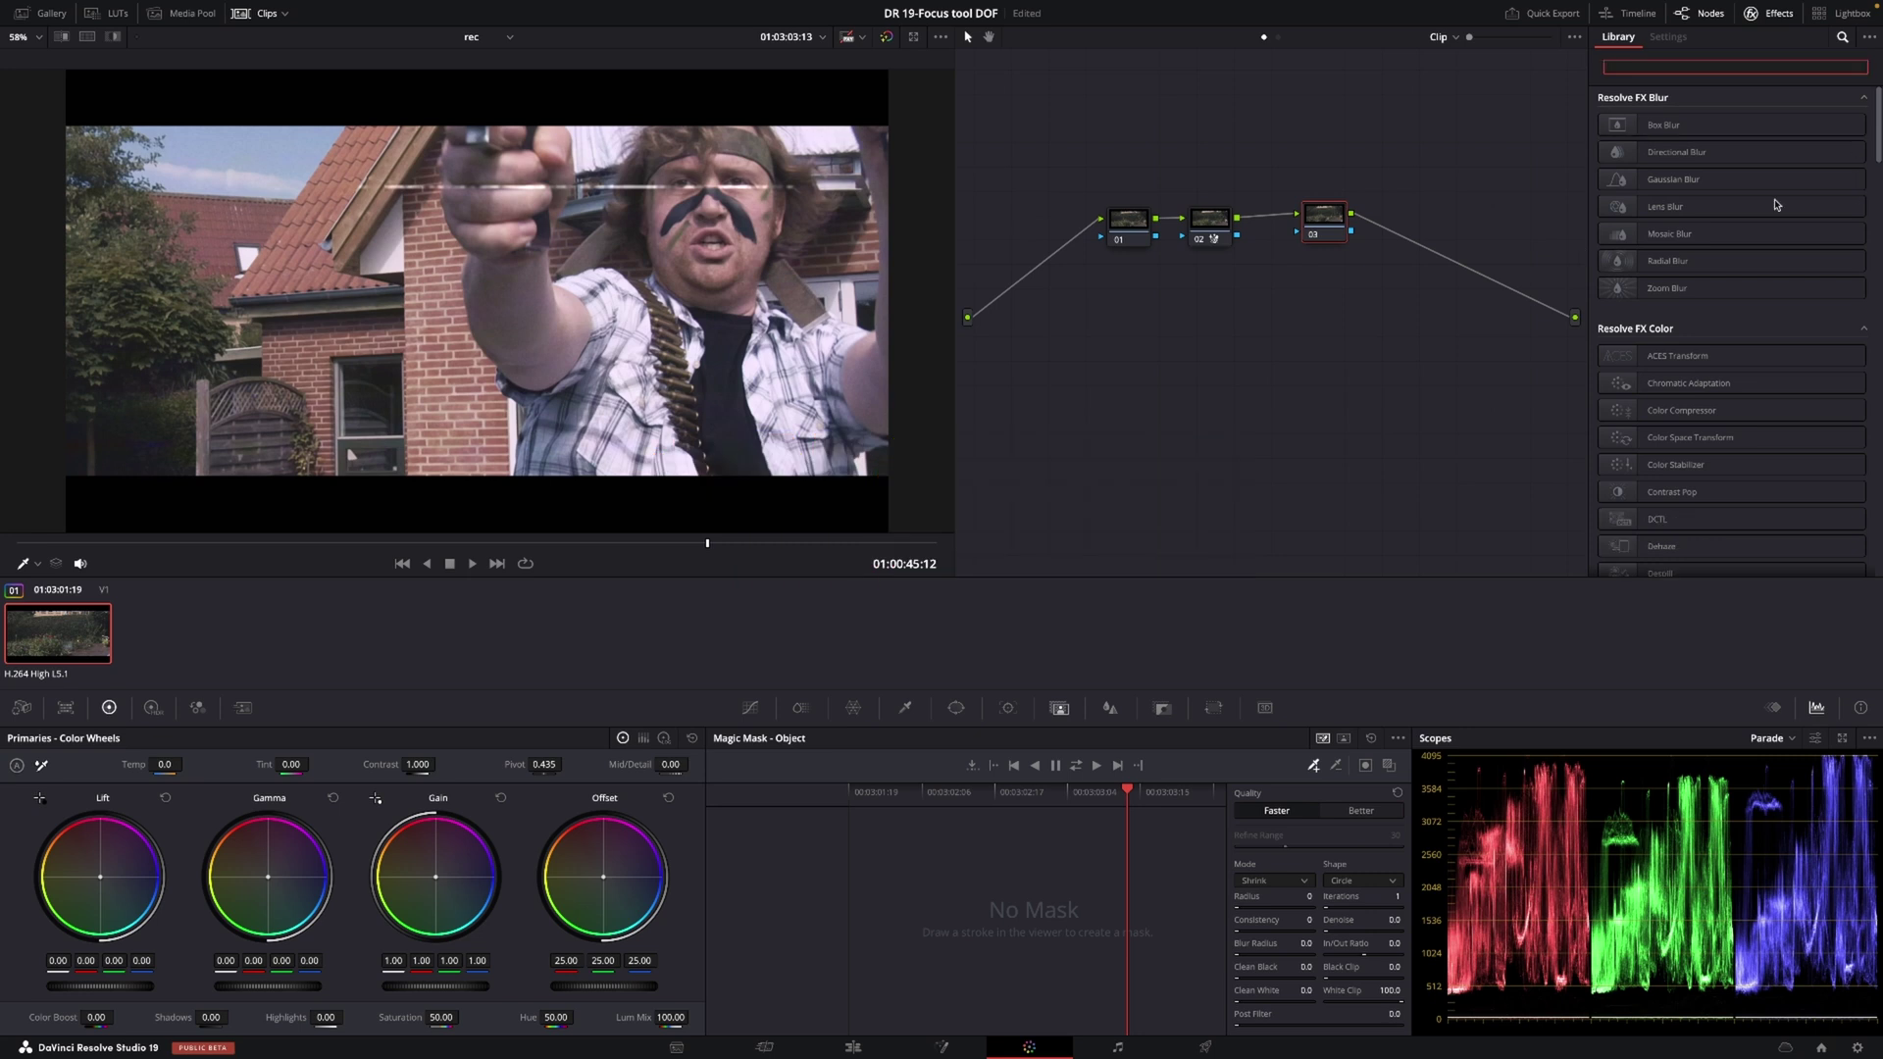
pyautogui.write('de')
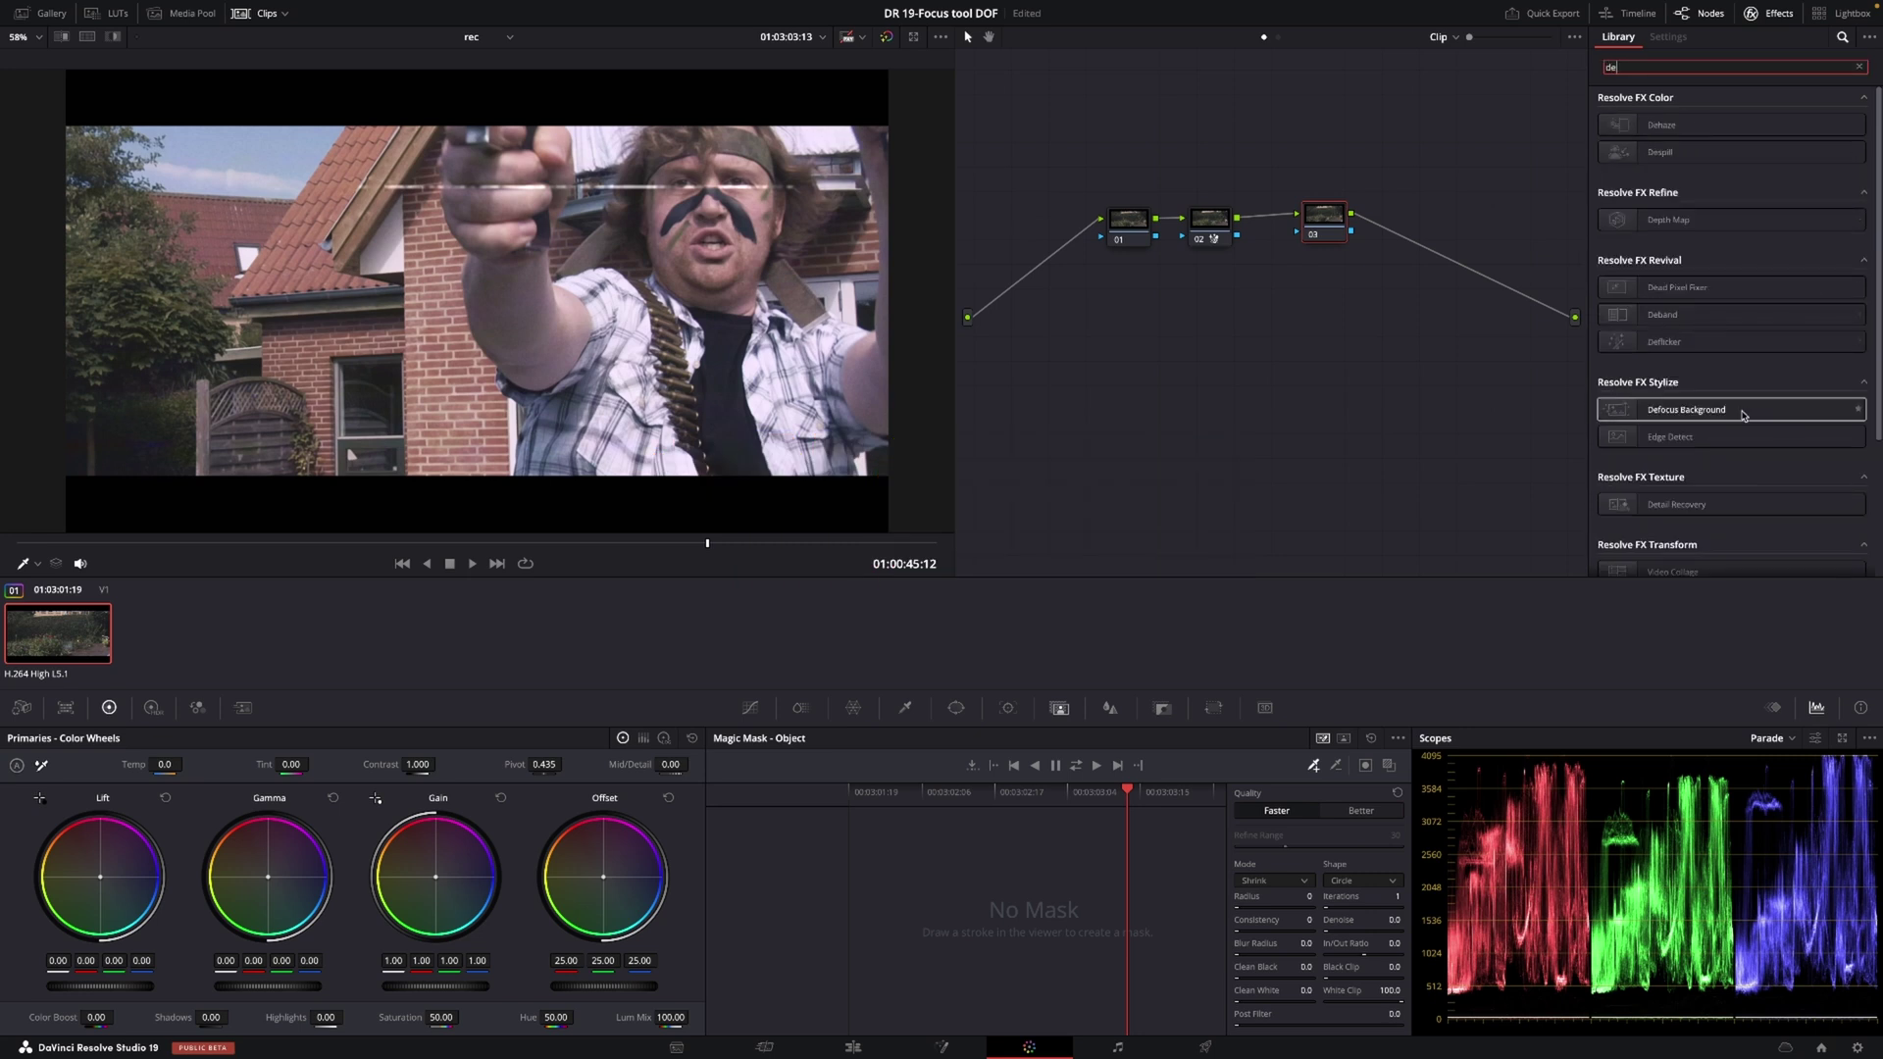
pyautogui.moveTo(1742, 417); pyautogui.dragTo(1329, 224)
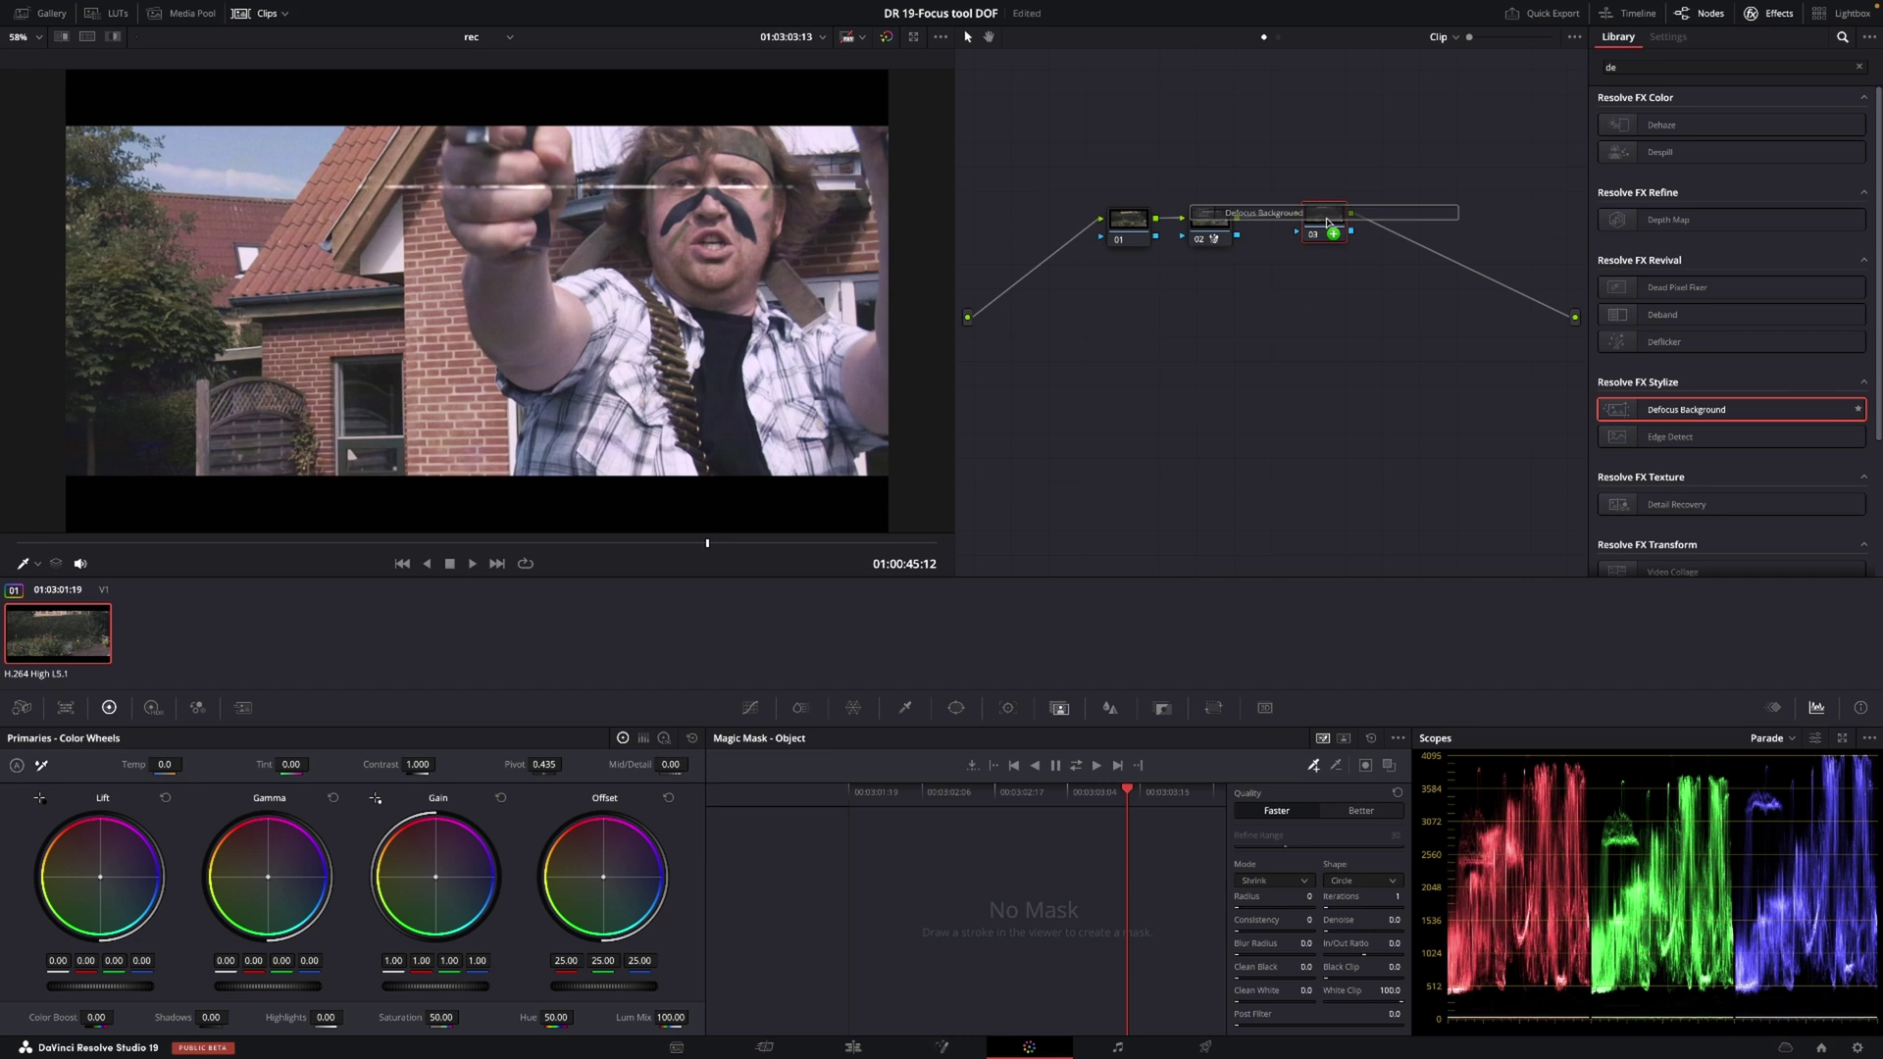
pyautogui.moveTo(1329, 224); pyautogui.dragTo(1330, 226)
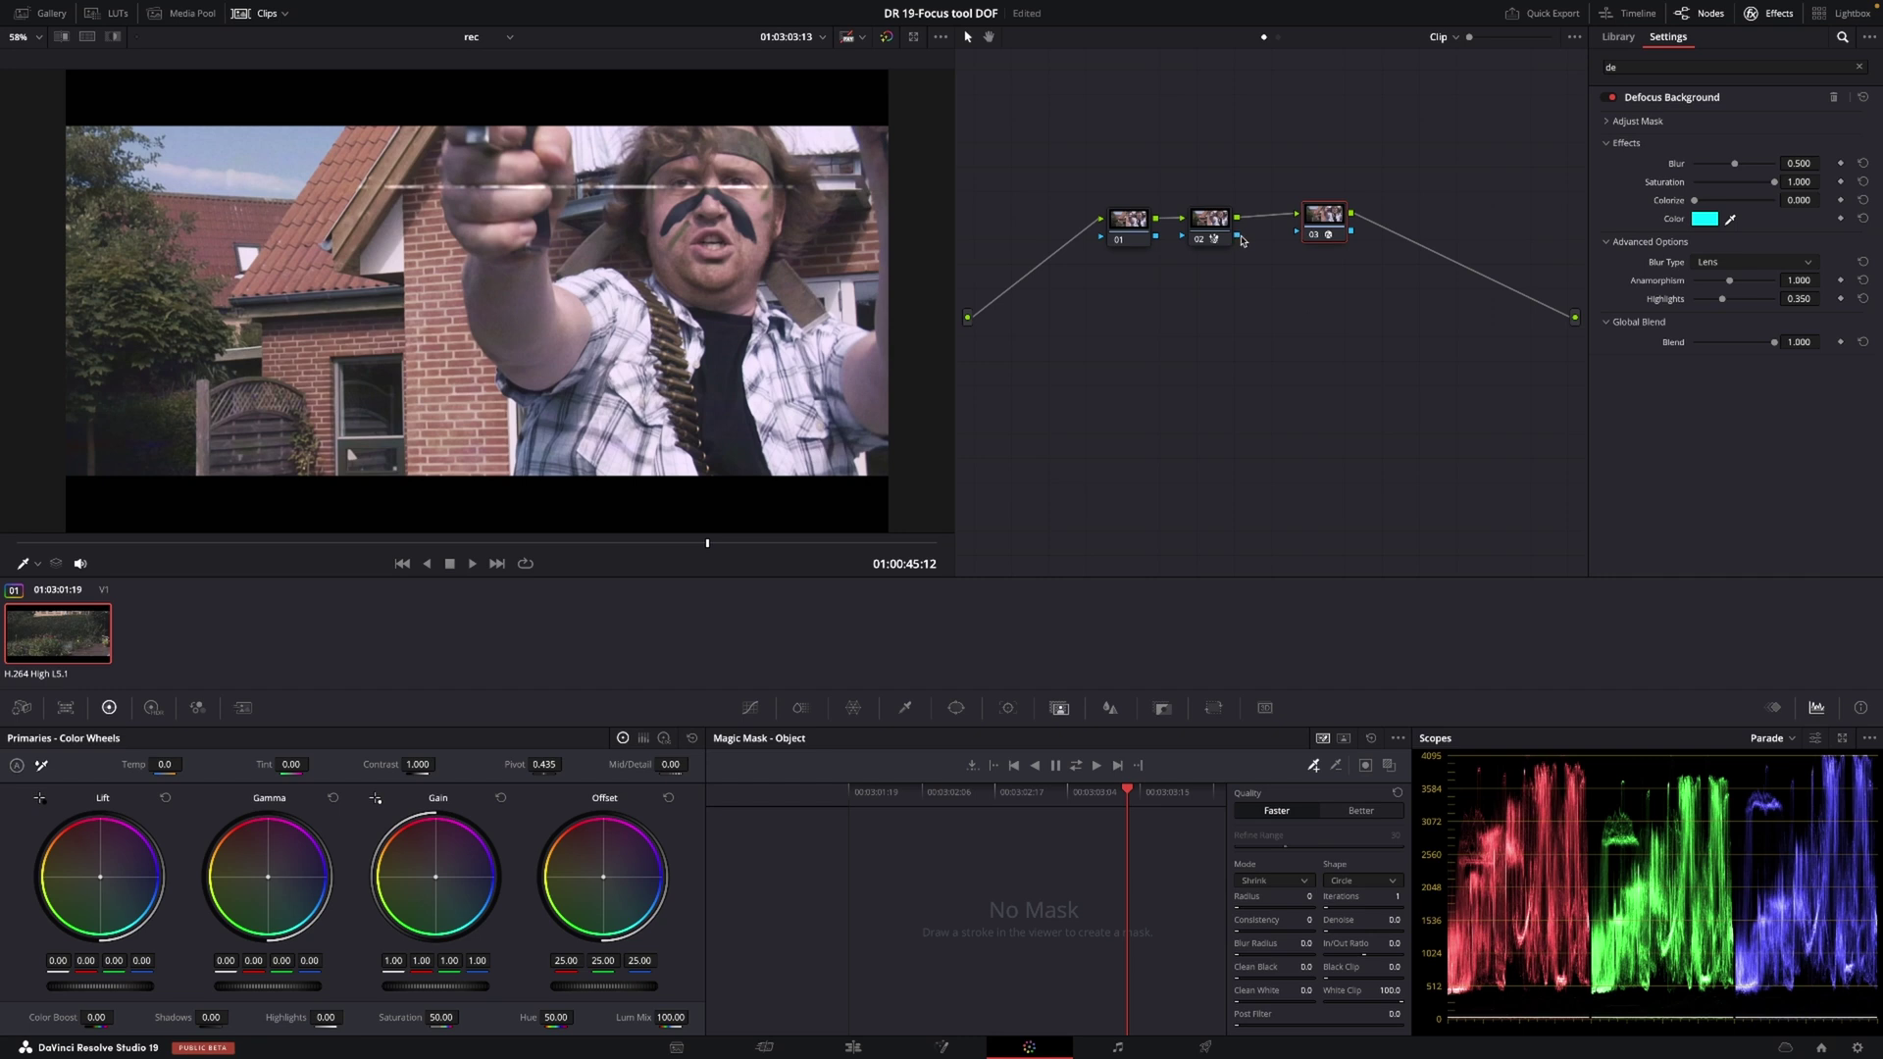
pyautogui.moveTo(1287, 239); pyautogui.dragTo(1293, 235)
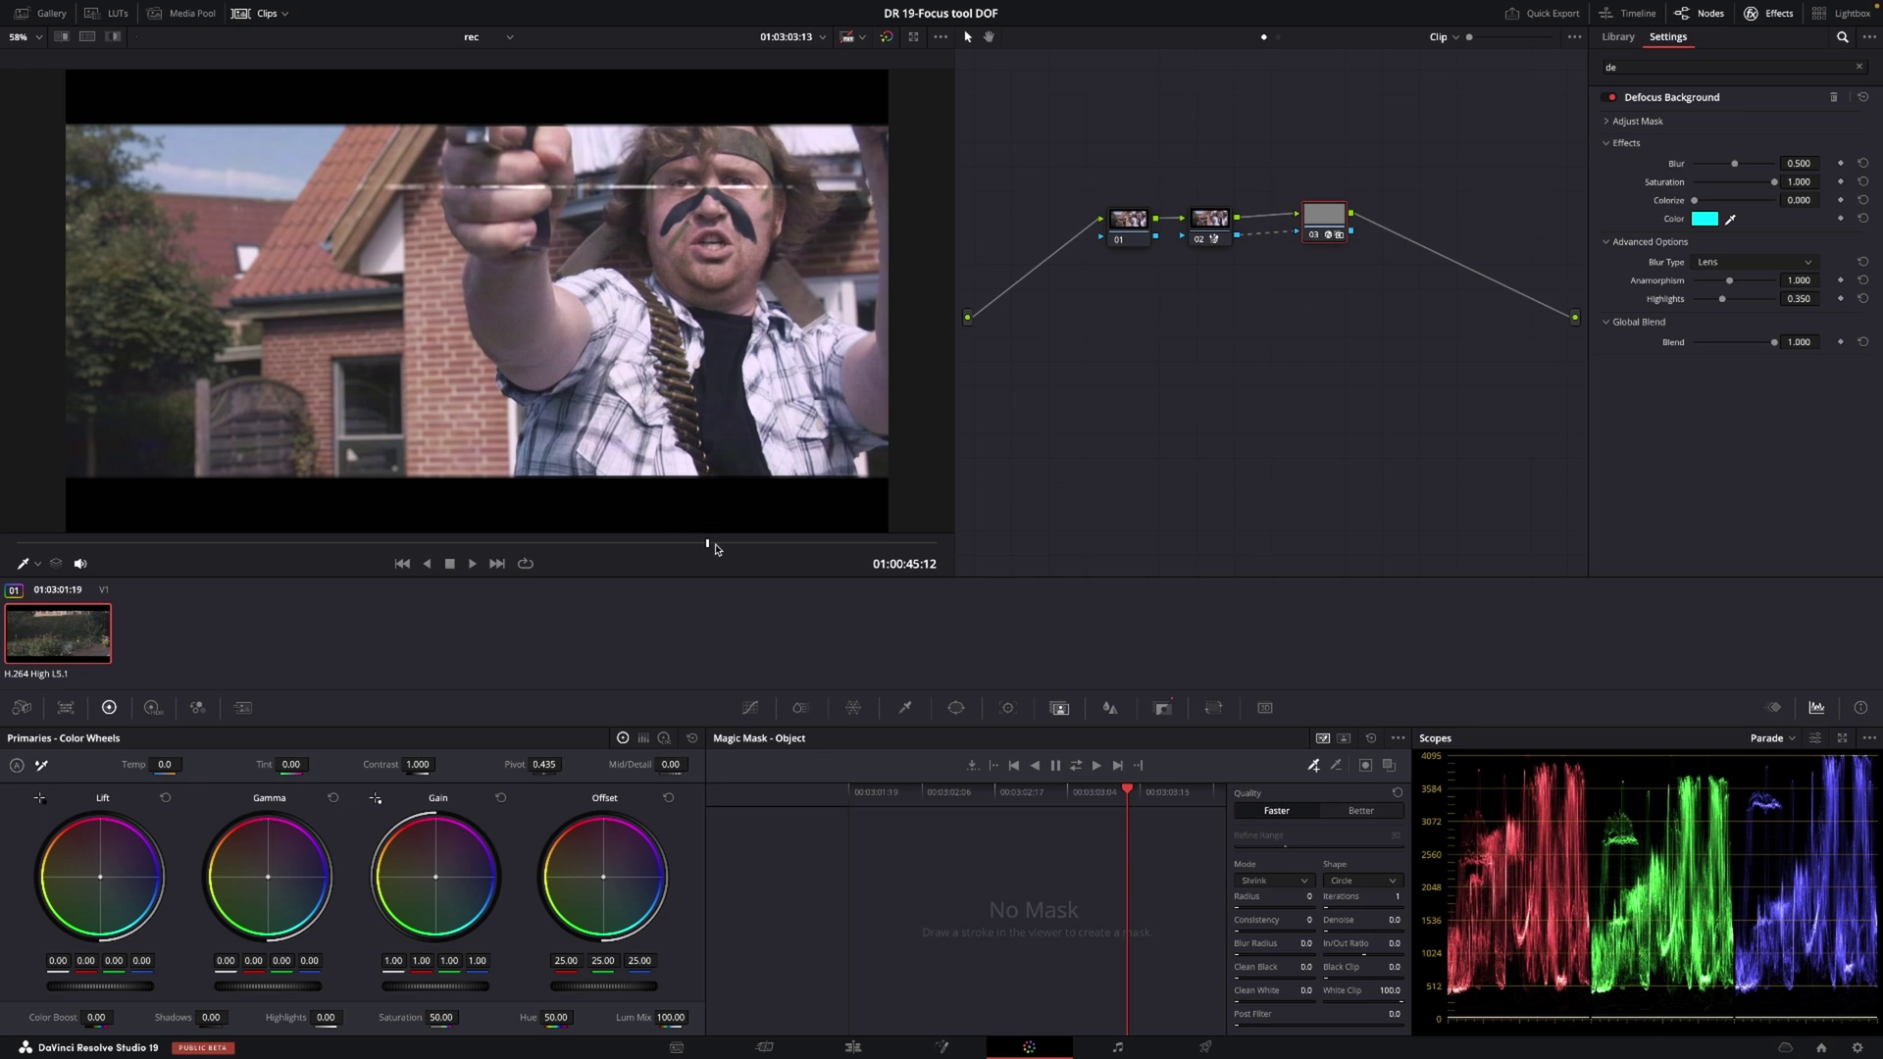
# - Scrub to a frame showing the actor's face and raise Defocus Background Blur to 1.000
pyautogui.moveTo(706, 546); pyautogui.dragTo(511, 536)
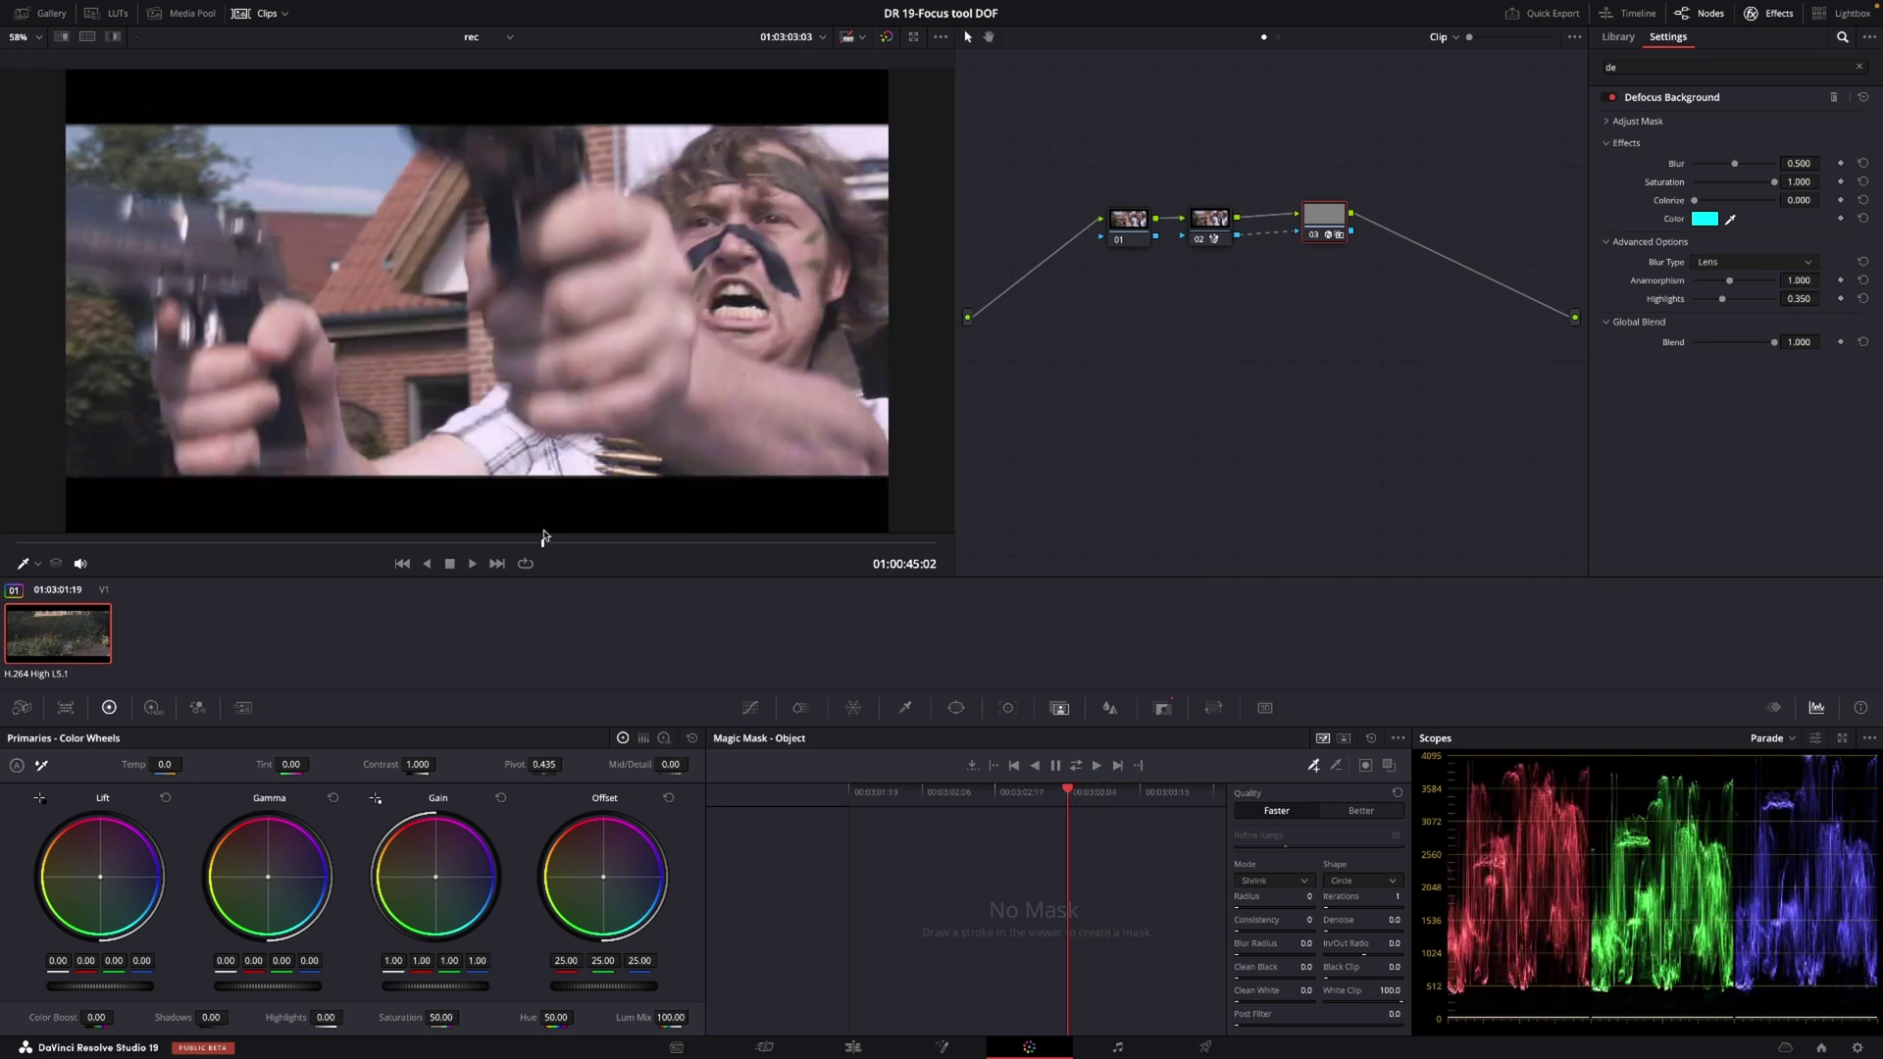
pyautogui.moveTo(511, 537); pyautogui.dragTo(575, 539)
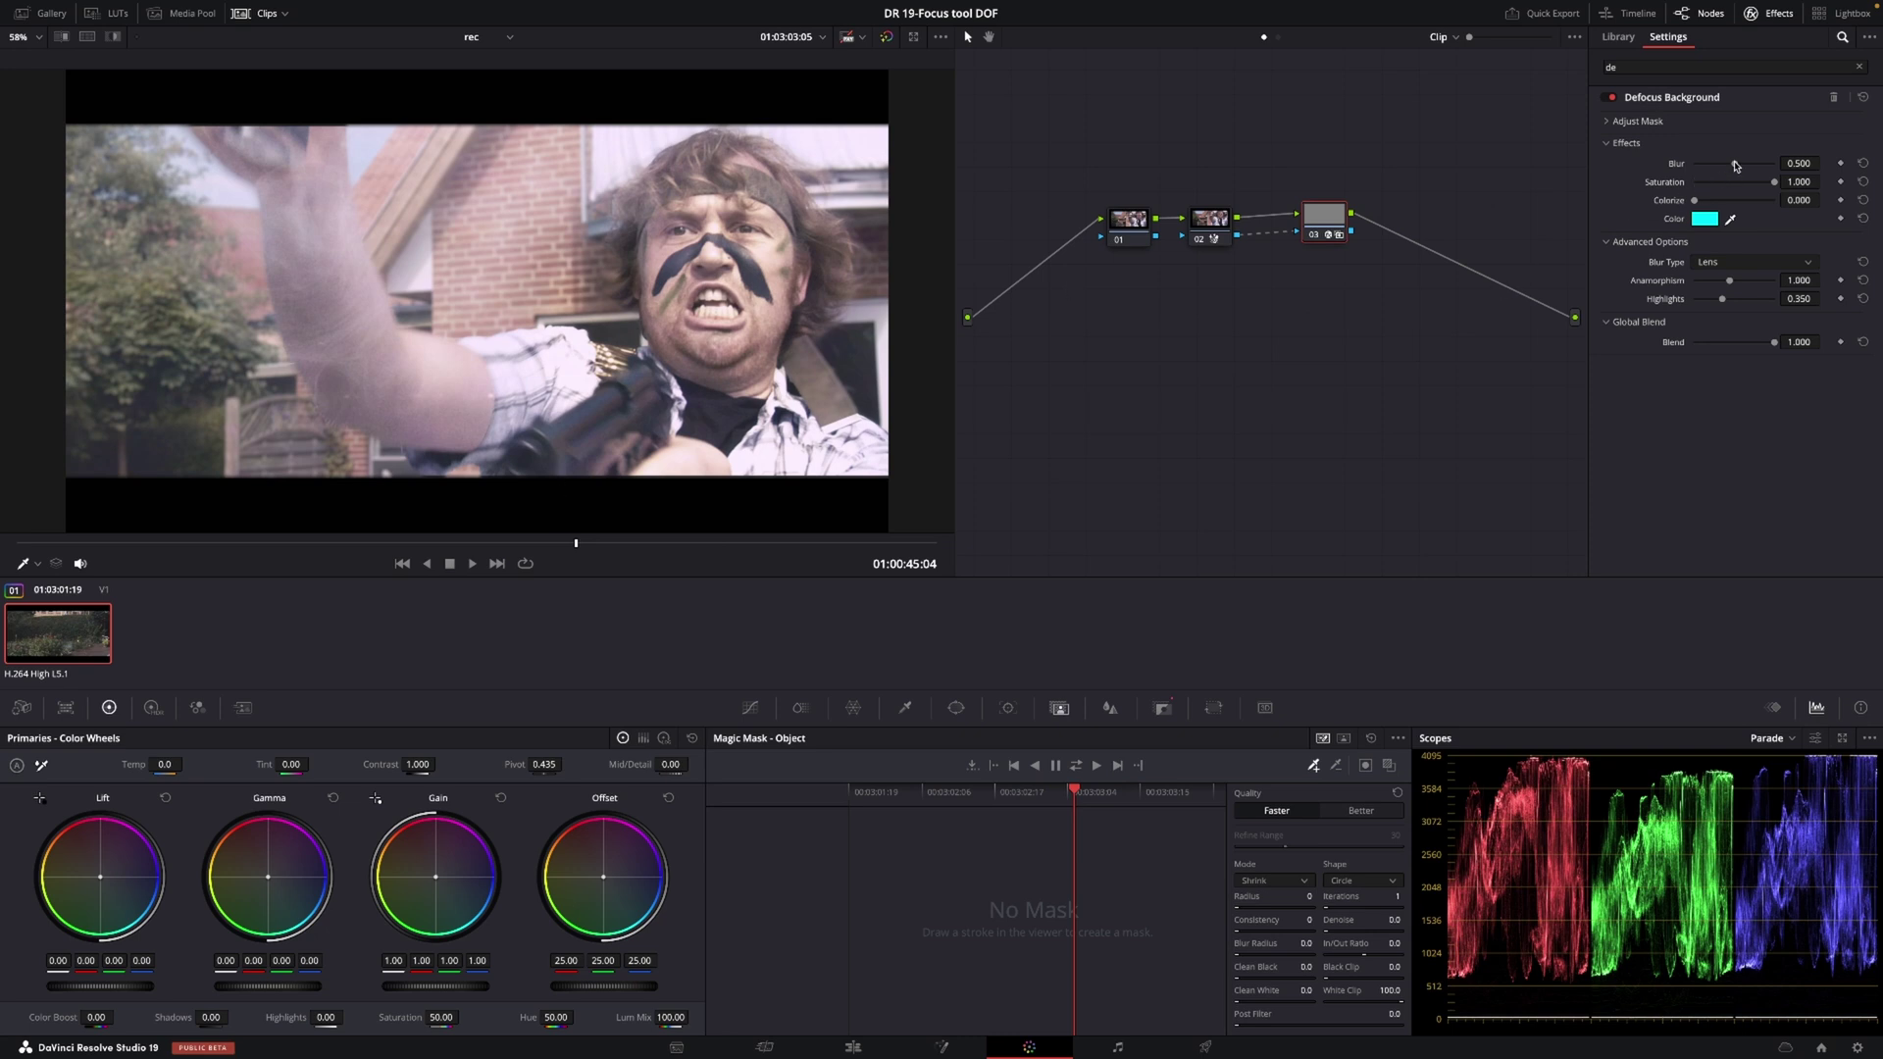
pyautogui.moveTo(1734, 165); pyautogui.dragTo(1775, 166)
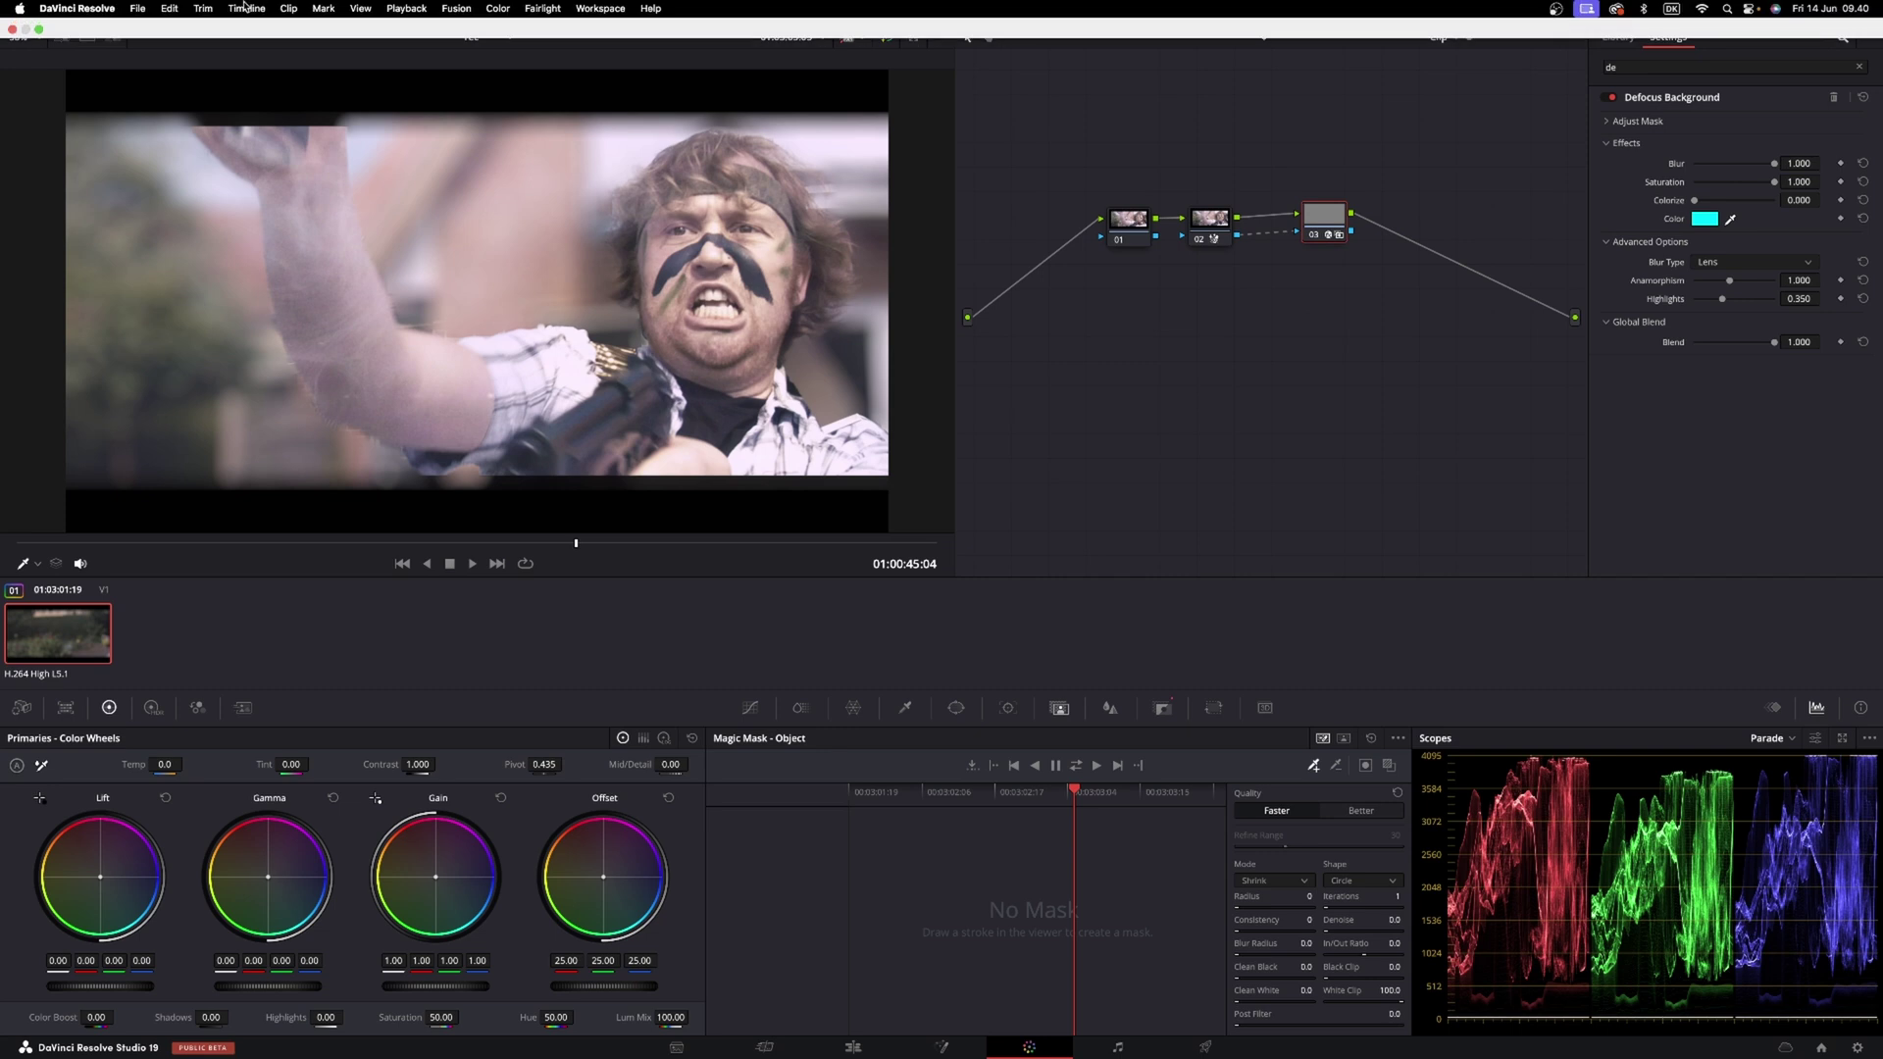
# - Apply a 2.40 output-blanking letterbox from the Timeline menu
pyautogui.click(244, 9)
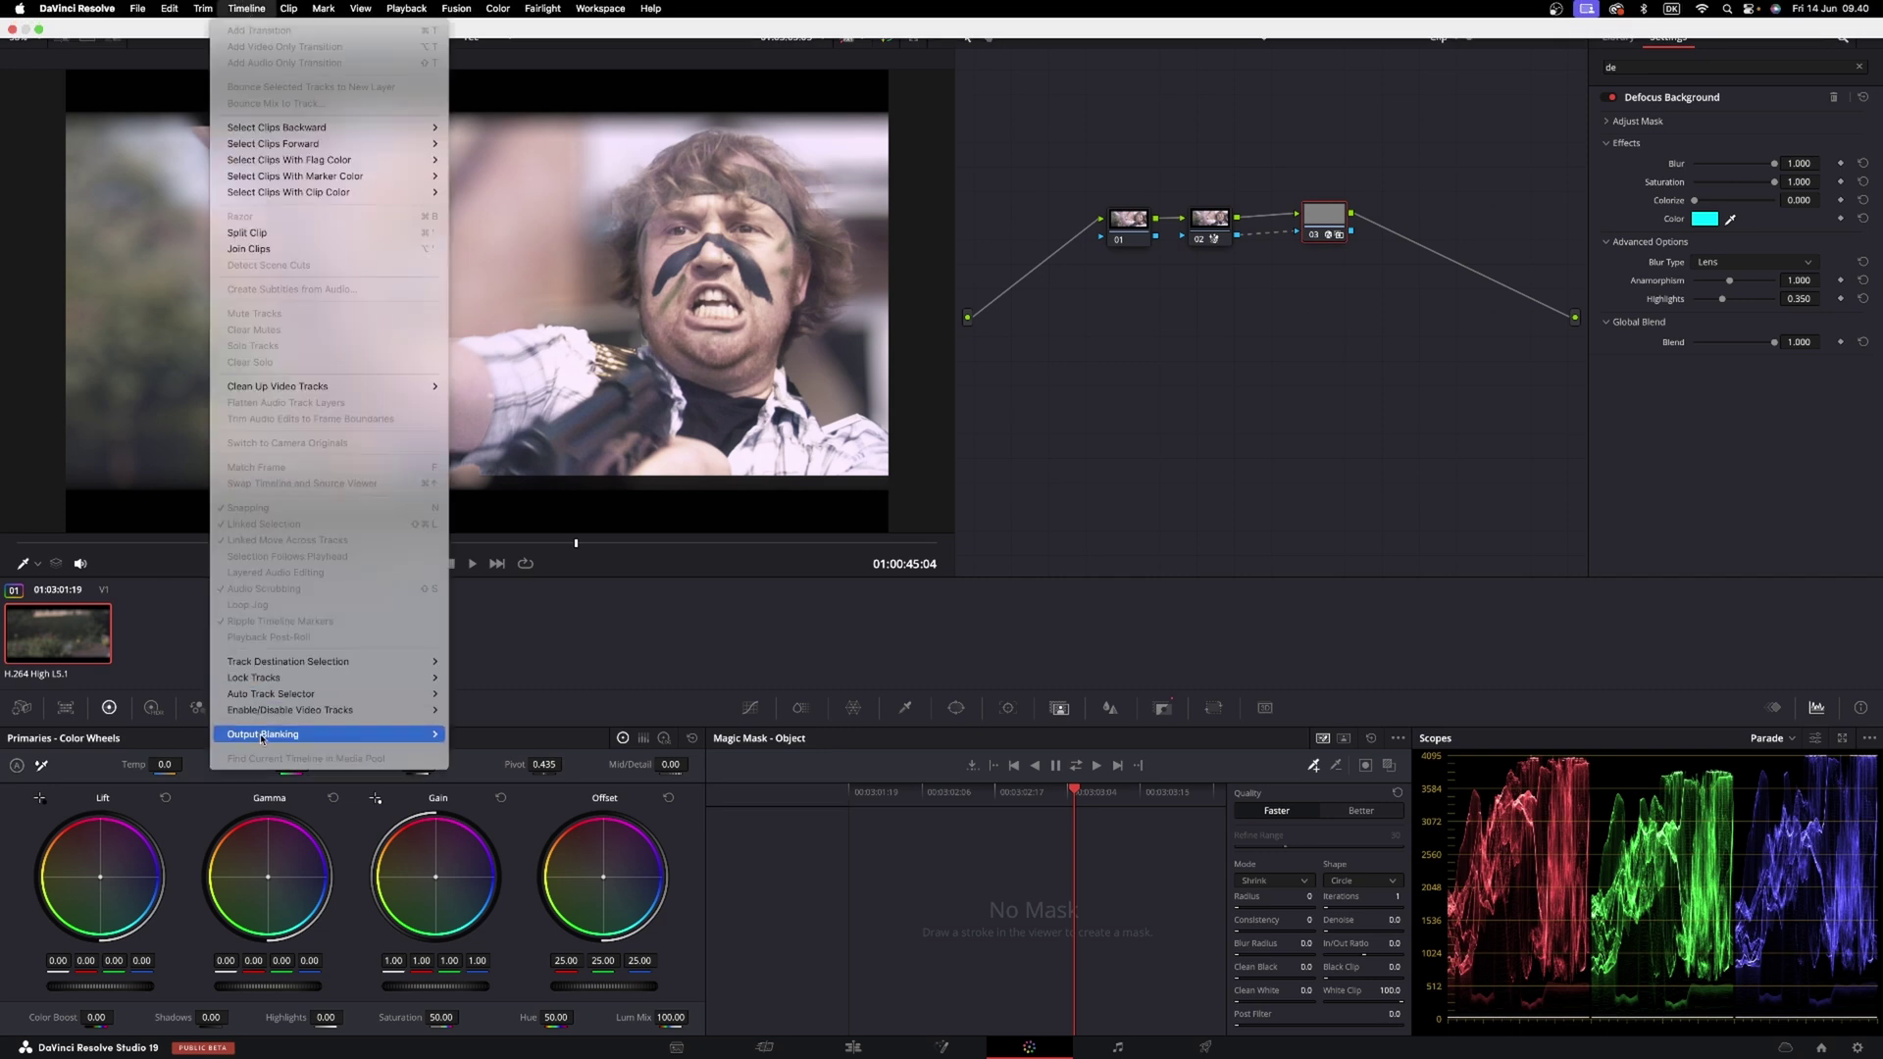
pyautogui.moveTo(265, 734)
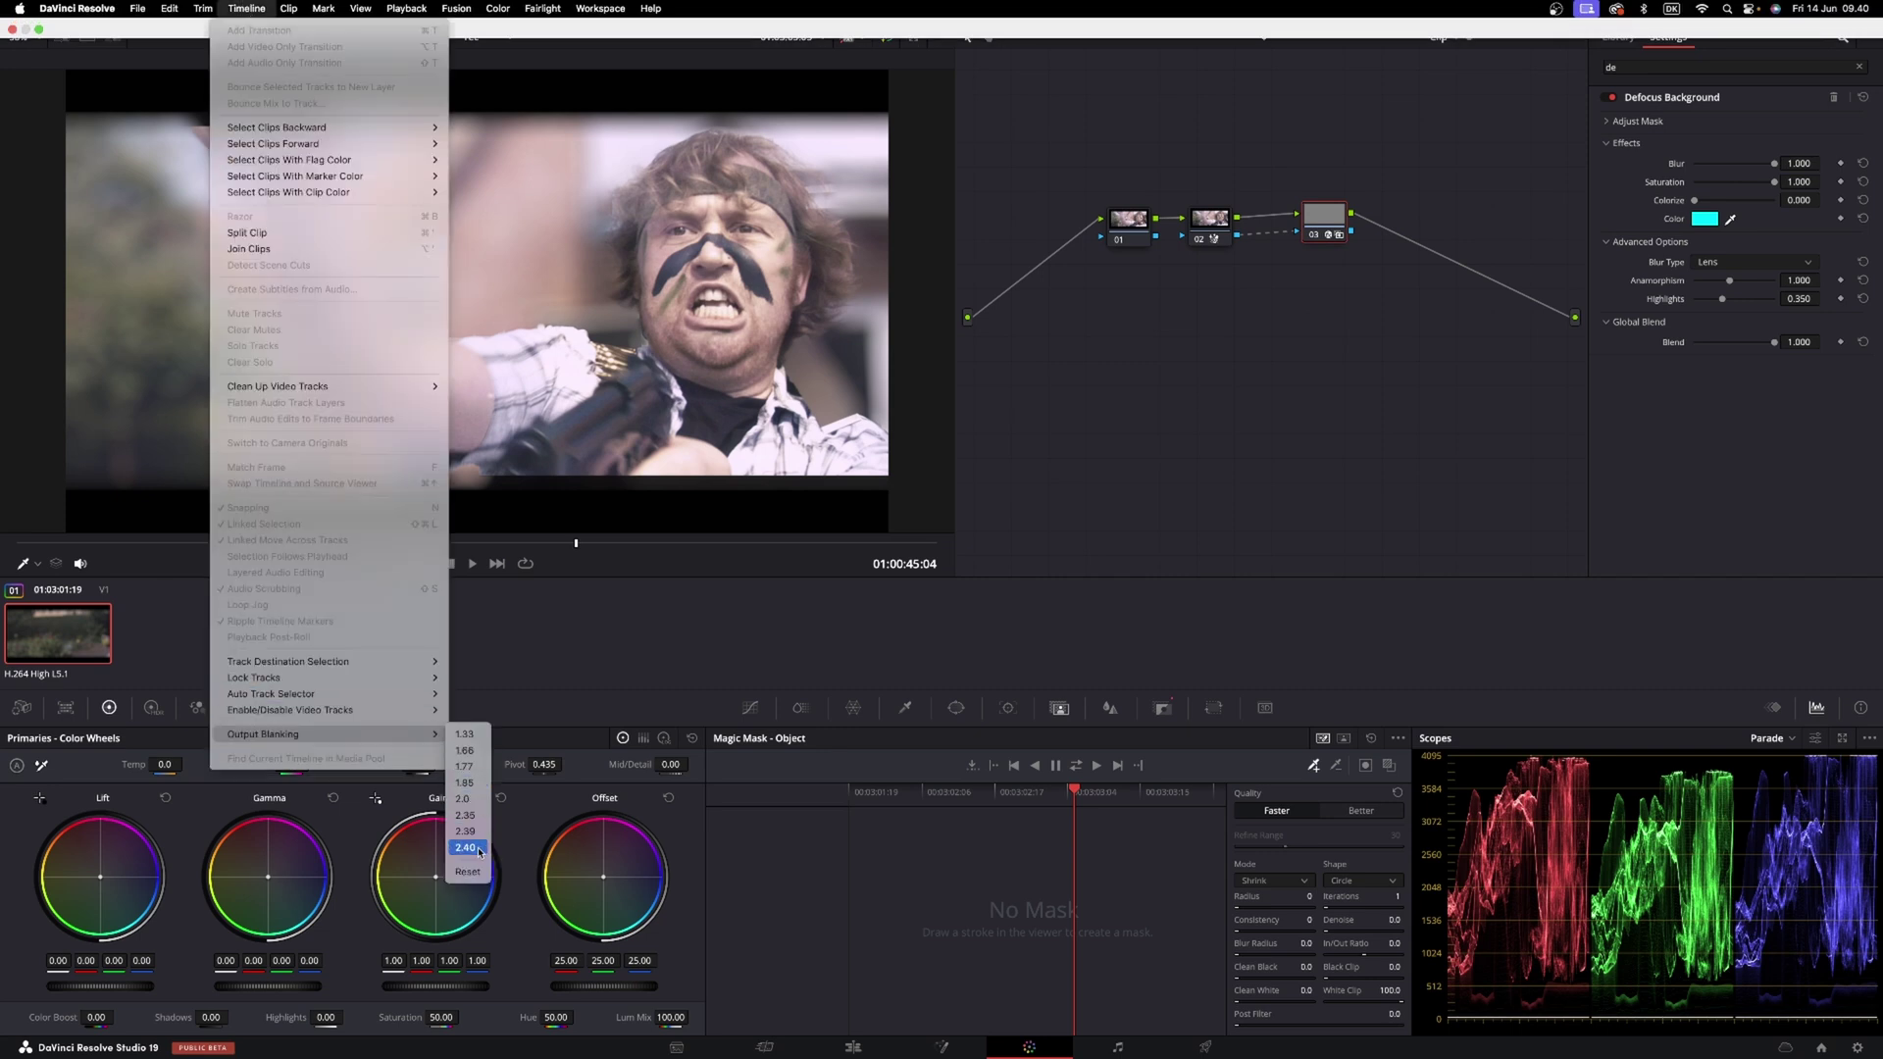
pyautogui.click(475, 850)
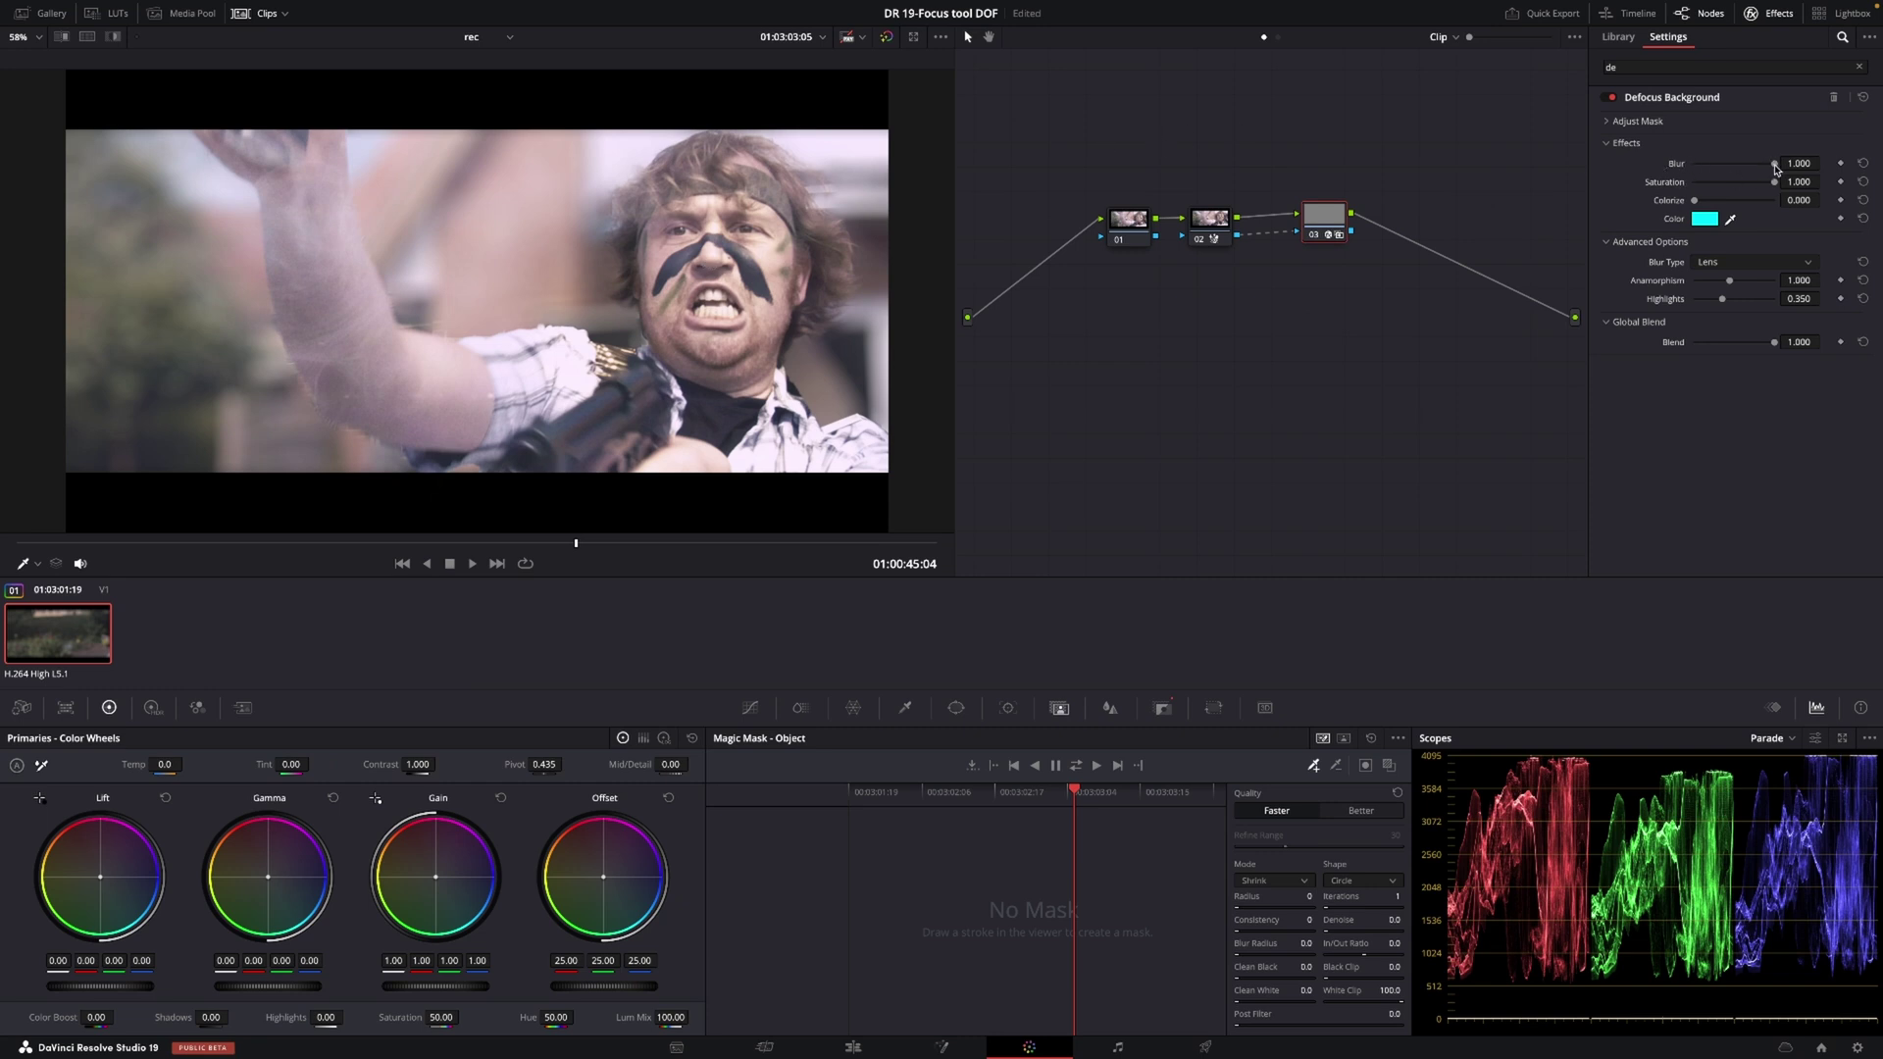
# - Keyframe Blur at 0.835, drop it to 0.000 at the clip start, and play the ramp
pyautogui.moveTo(1776, 168); pyautogui.dragTo(1761, 169)
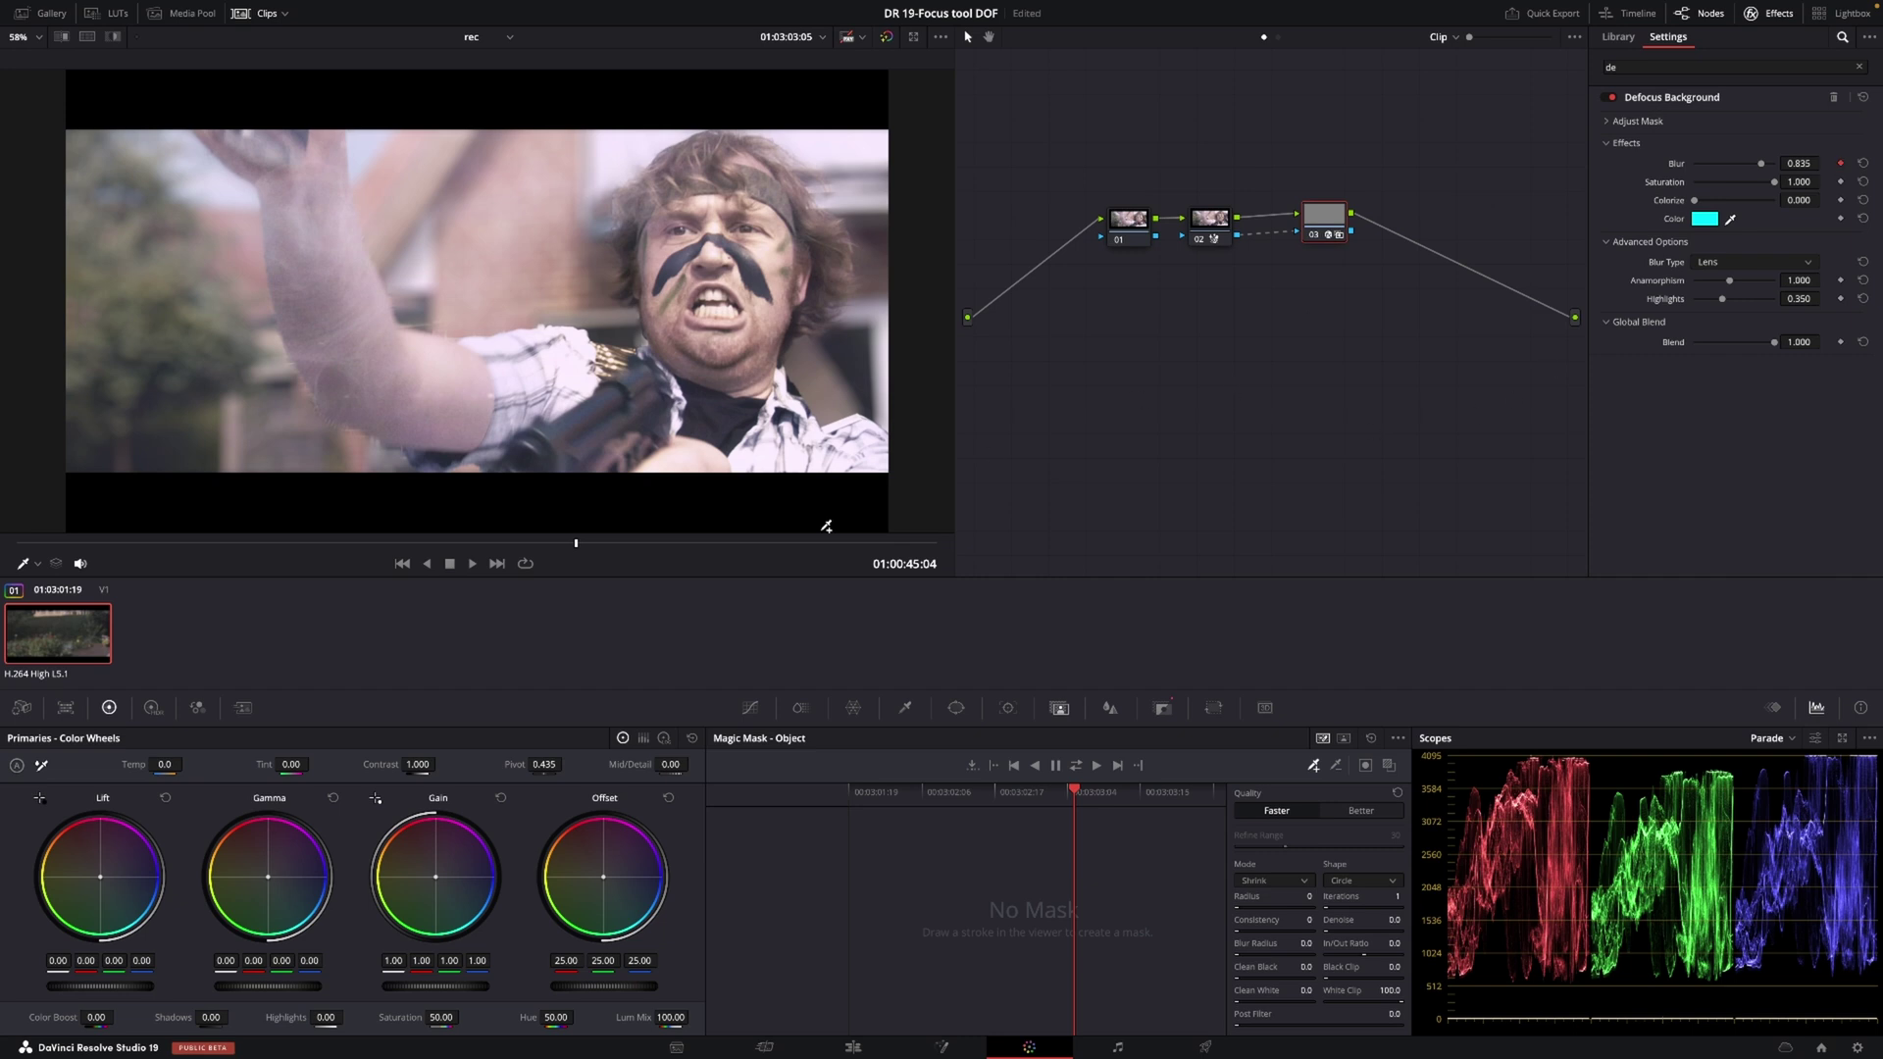
pyautogui.moveTo(575, 545); pyautogui.dragTo(18, 547)
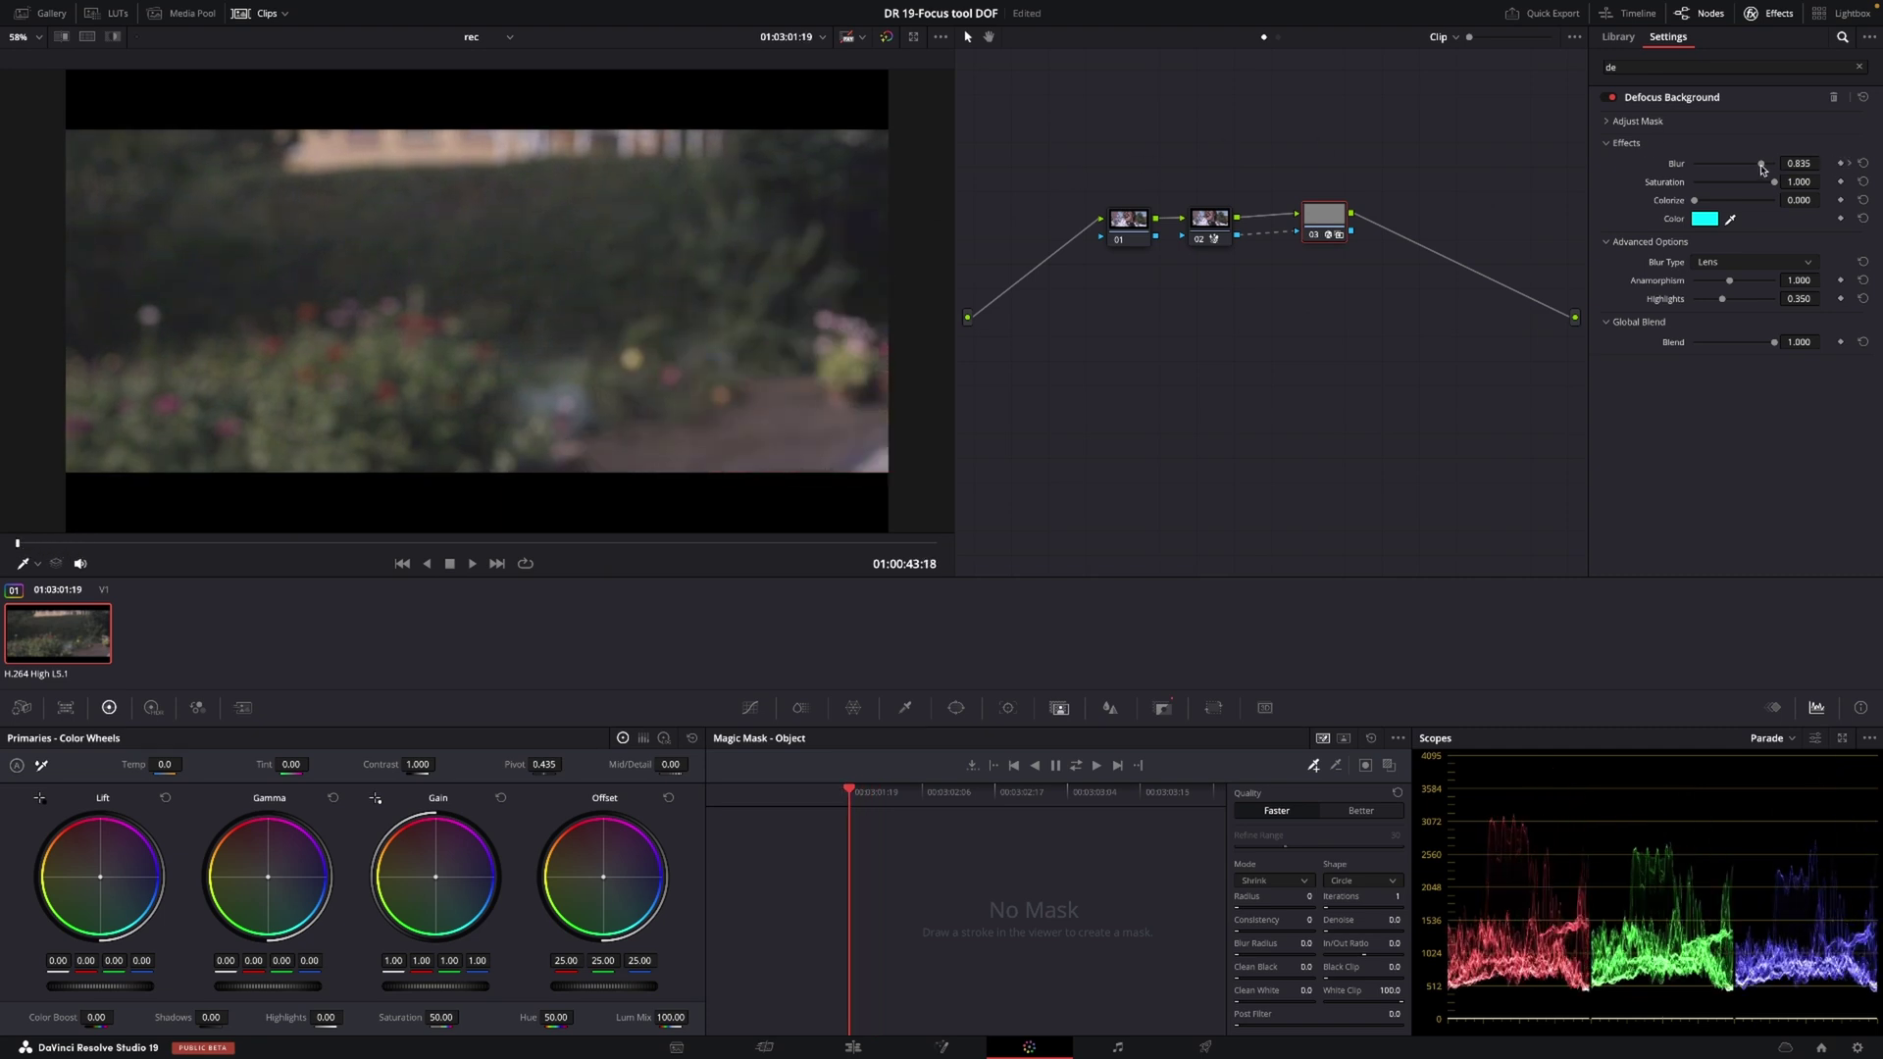
pyautogui.moveTo(1761, 167); pyautogui.dragTo(1700, 166)
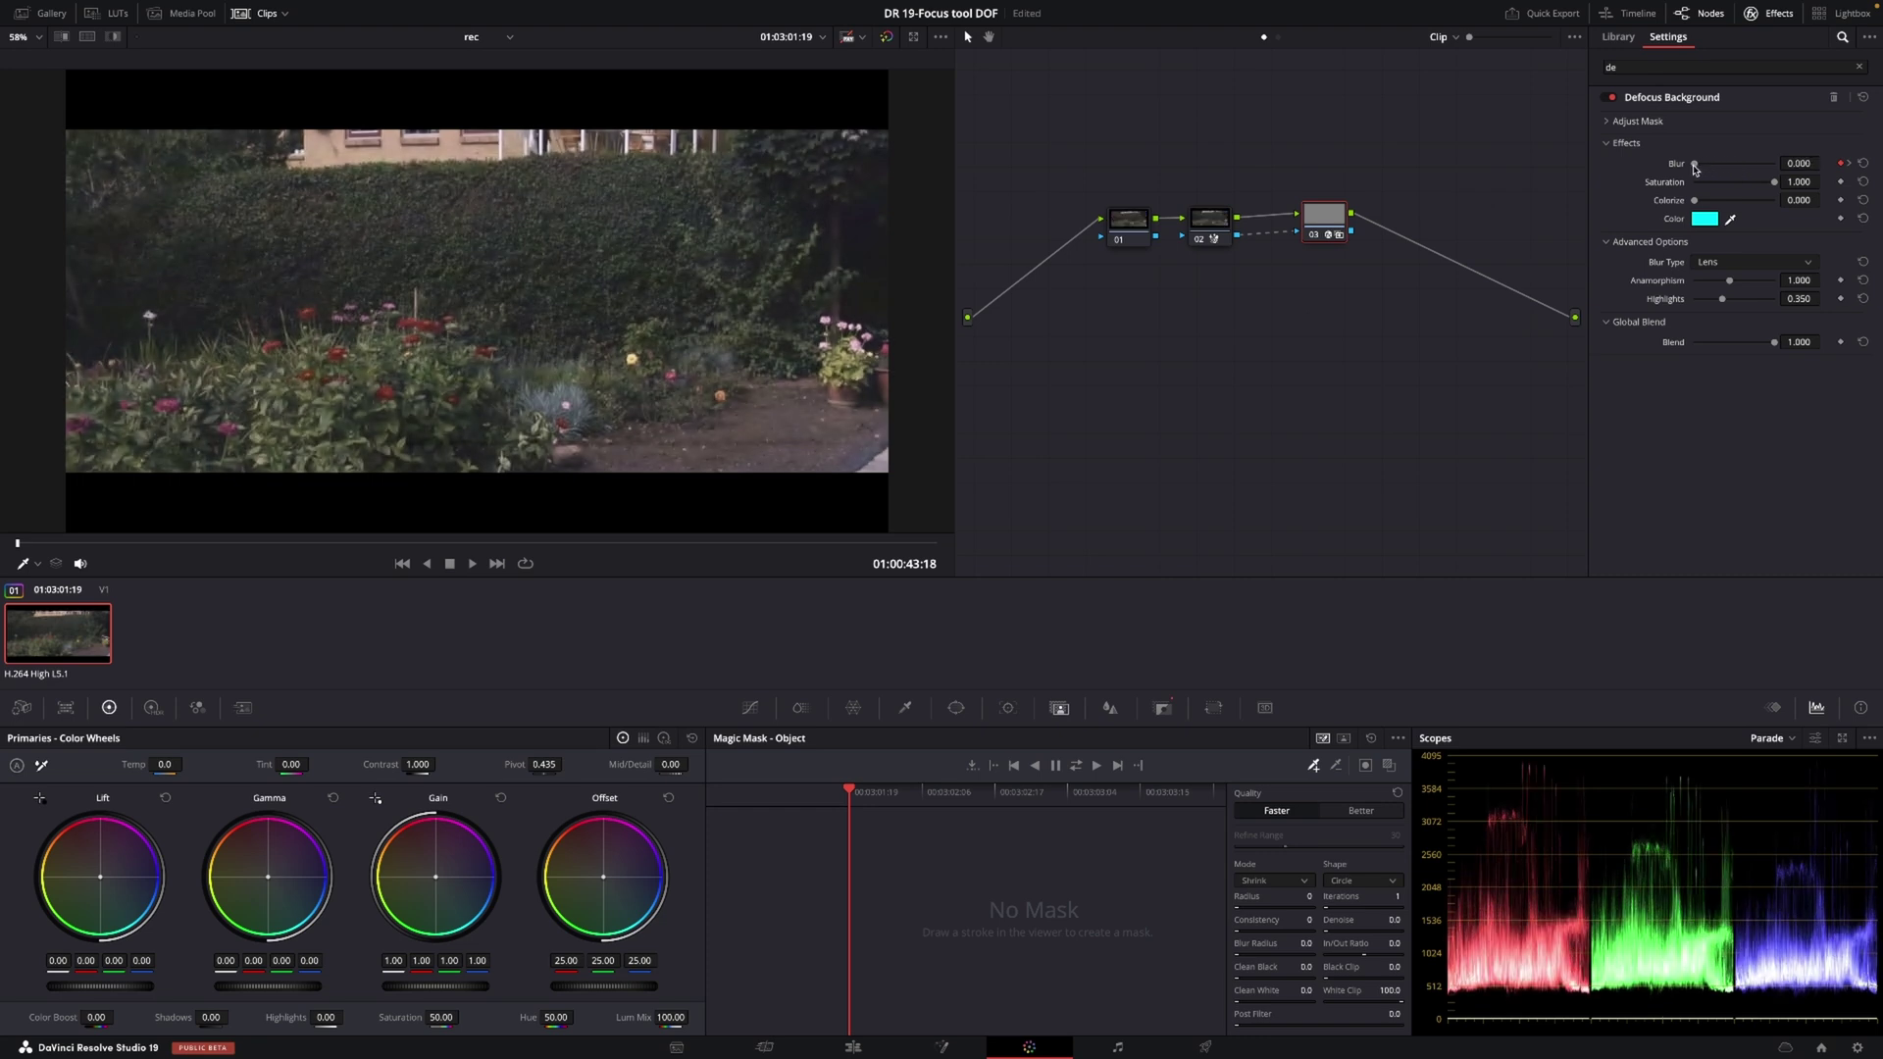
pyautogui.press('space')
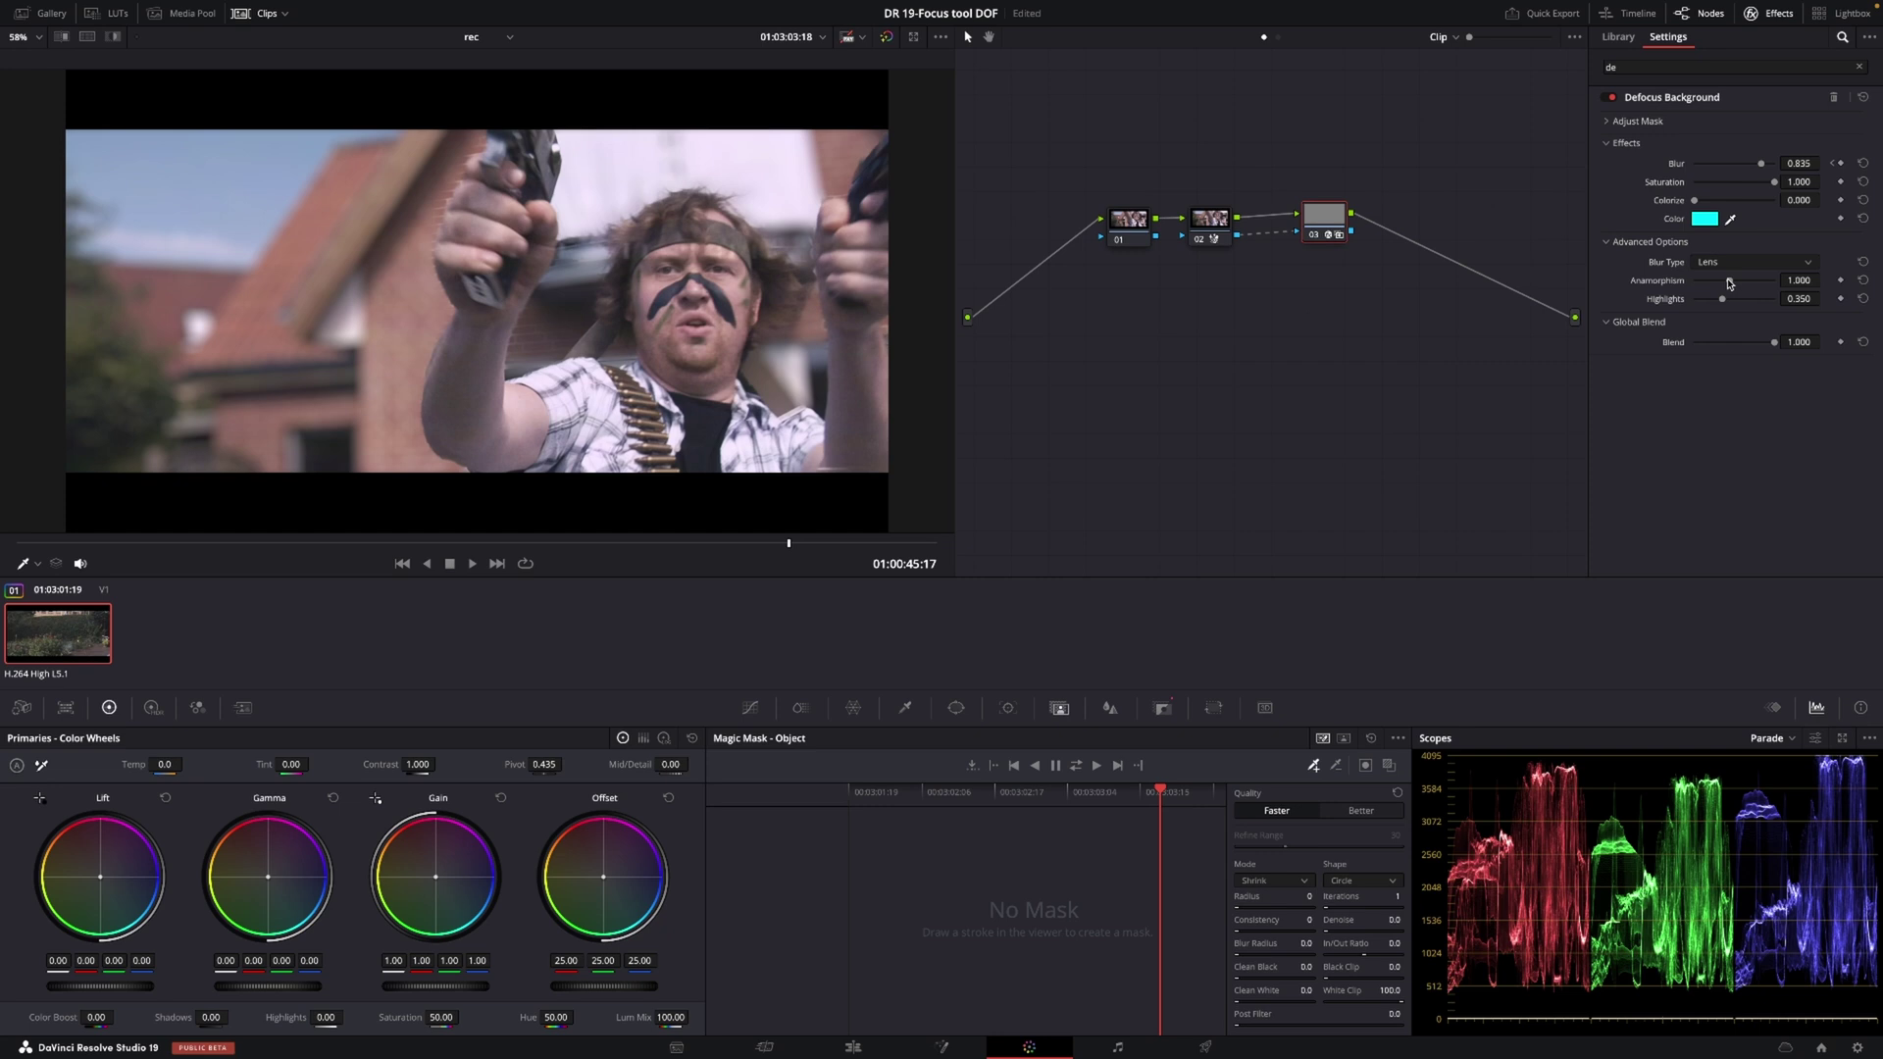
# - Raise the Defocus Background Anamorphism to 1.108
pyautogui.moveTo(1730, 284); pyautogui.dragTo(1744, 284)
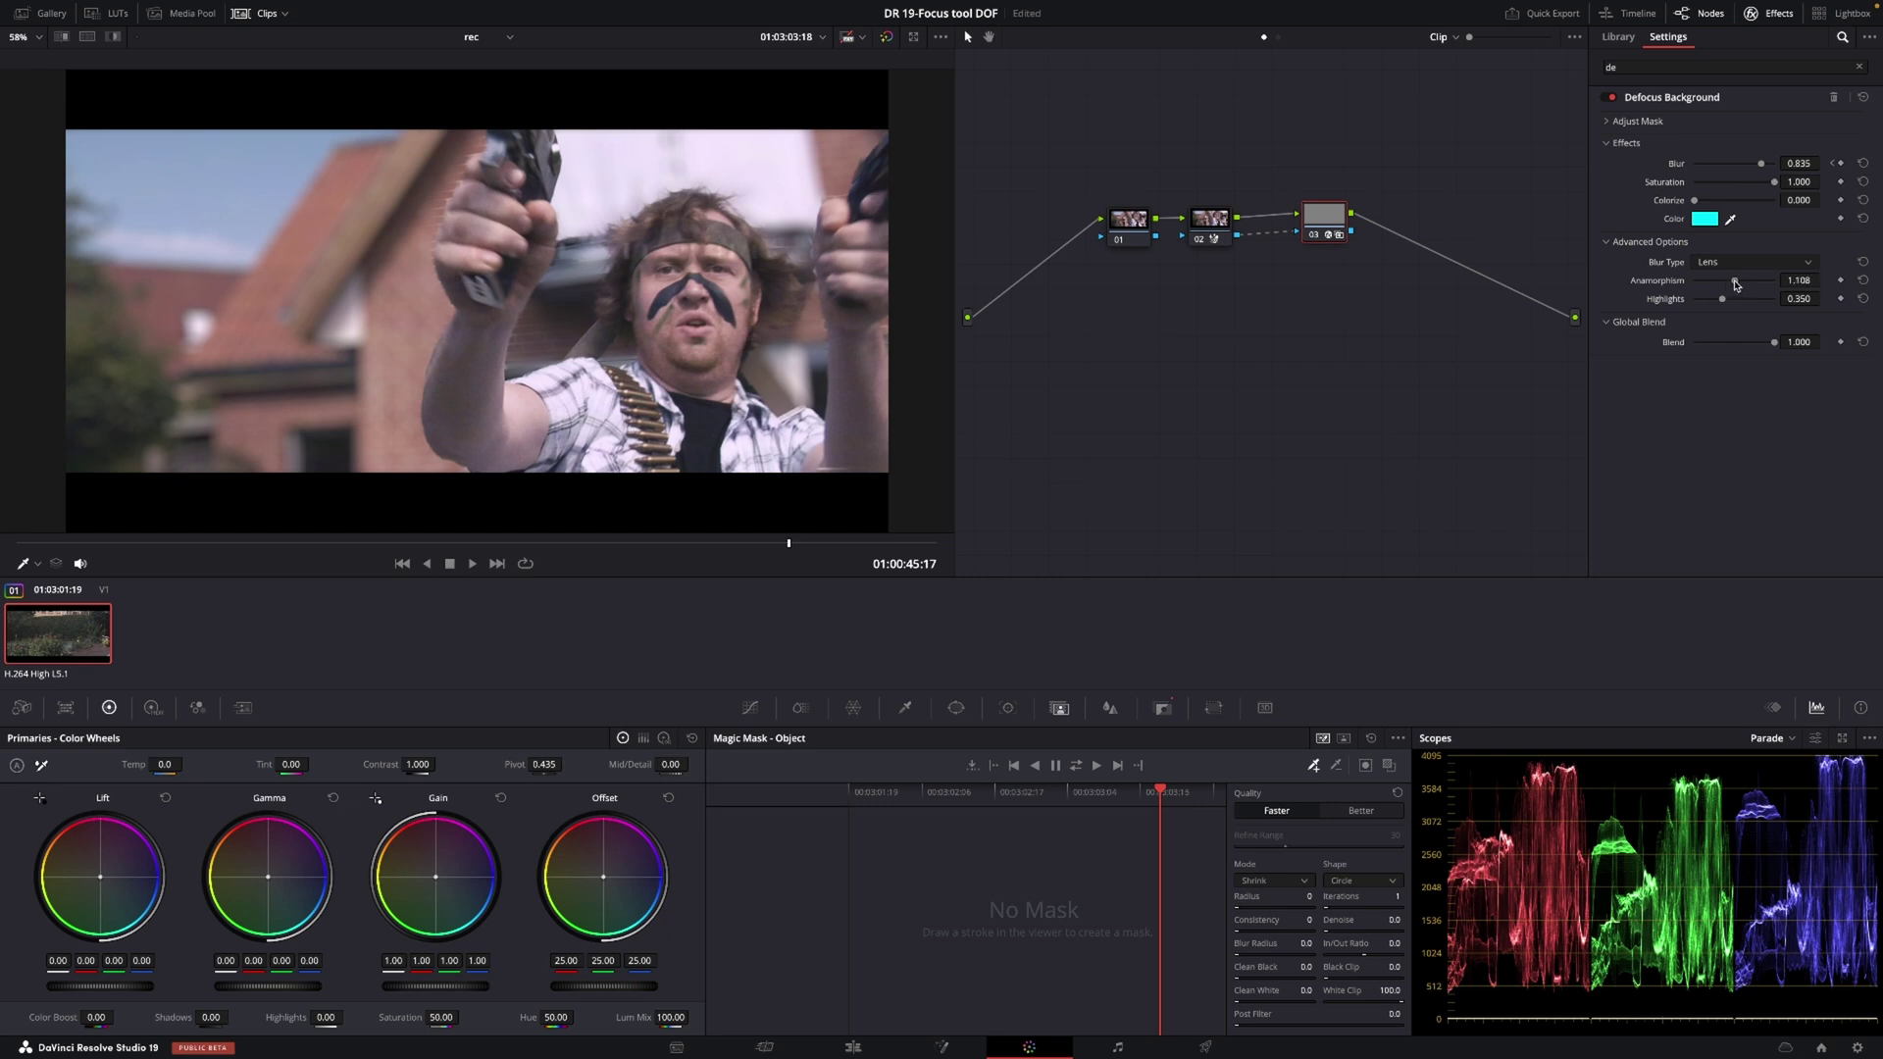